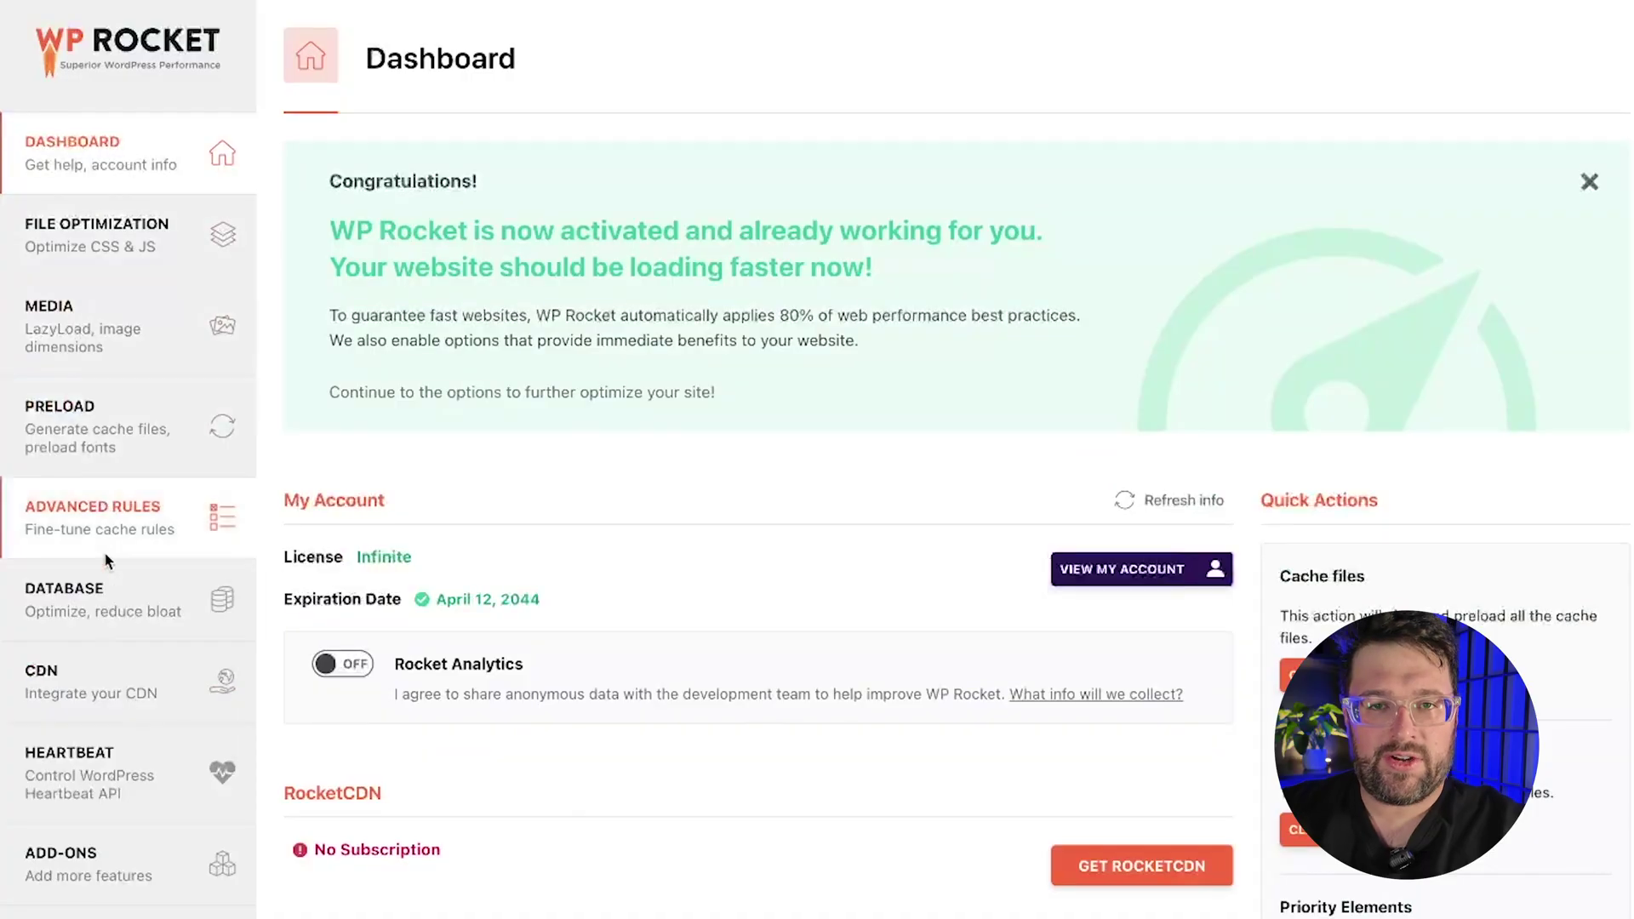
Step: Note on the CDN page that Cloudflare needs no CDN, then scroll Add-ons to the Cloudflare card
left_click(111, 673)
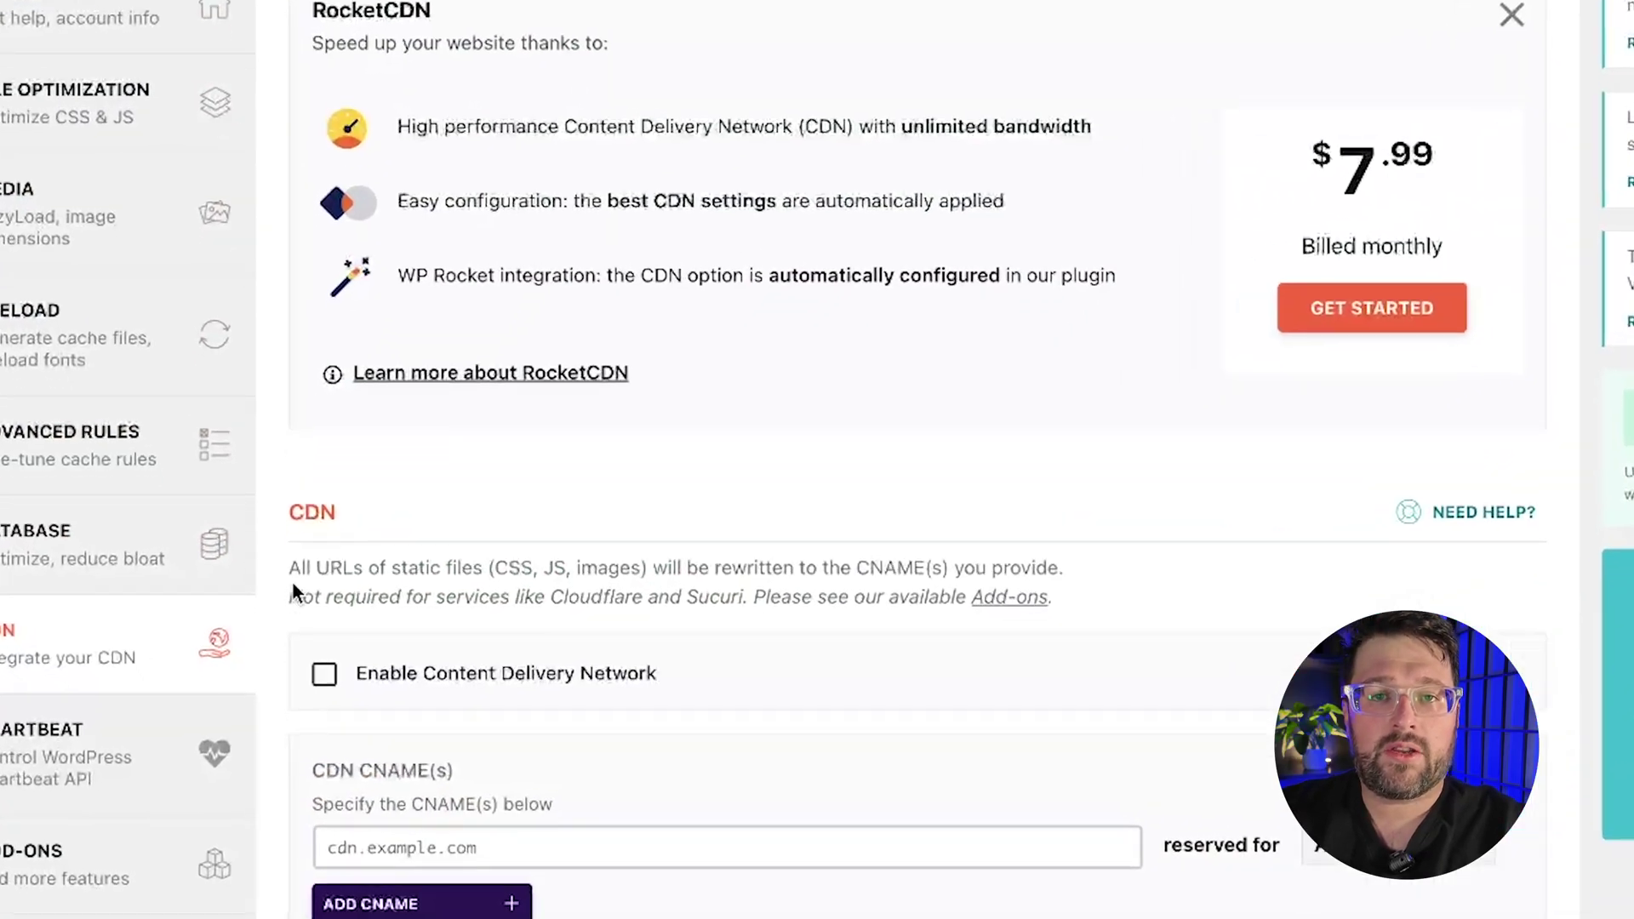
triple_click(298, 632)
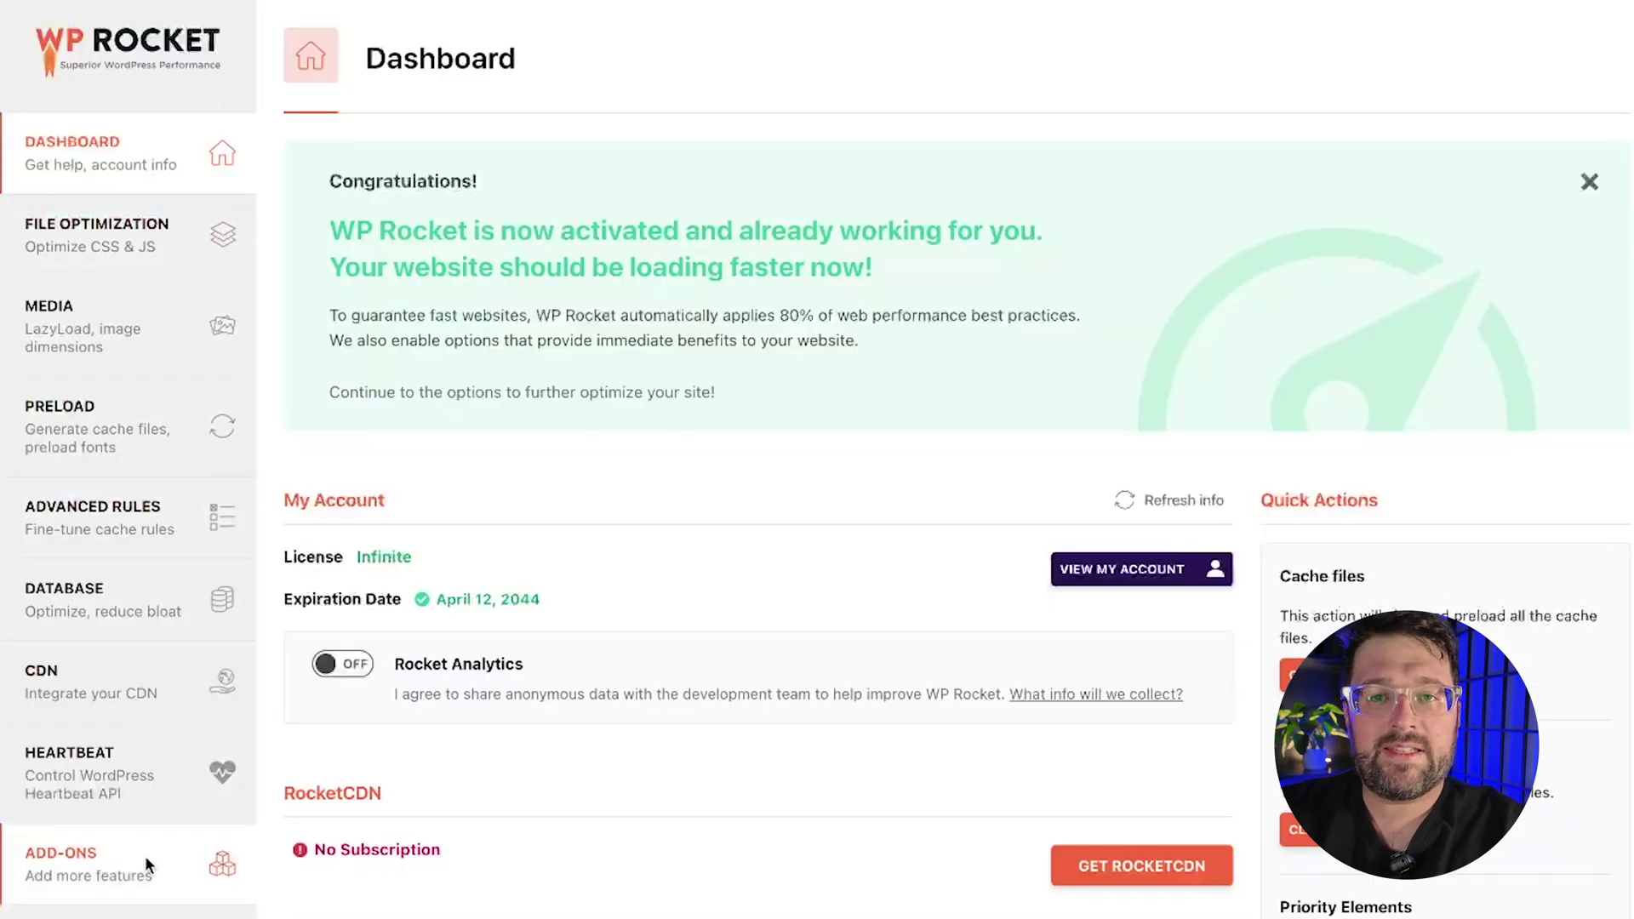
left_click(145, 855)
scroll(823, 417, "down", 8)
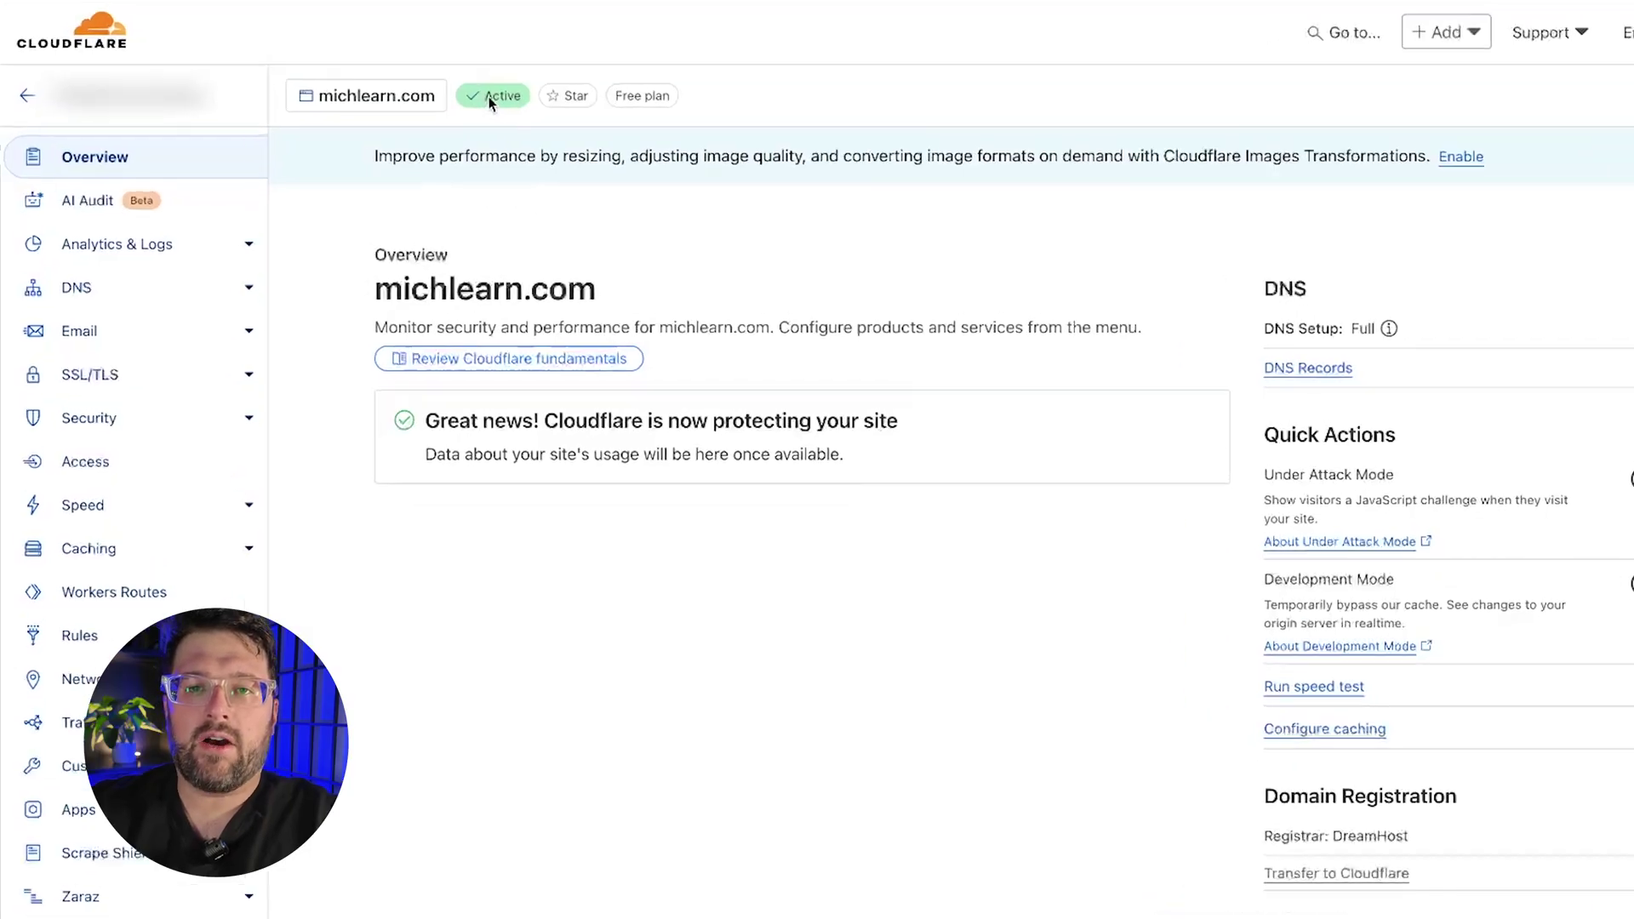
Step: View Cloudflare's APO for WordPress product page
mouse_move(450, 94)
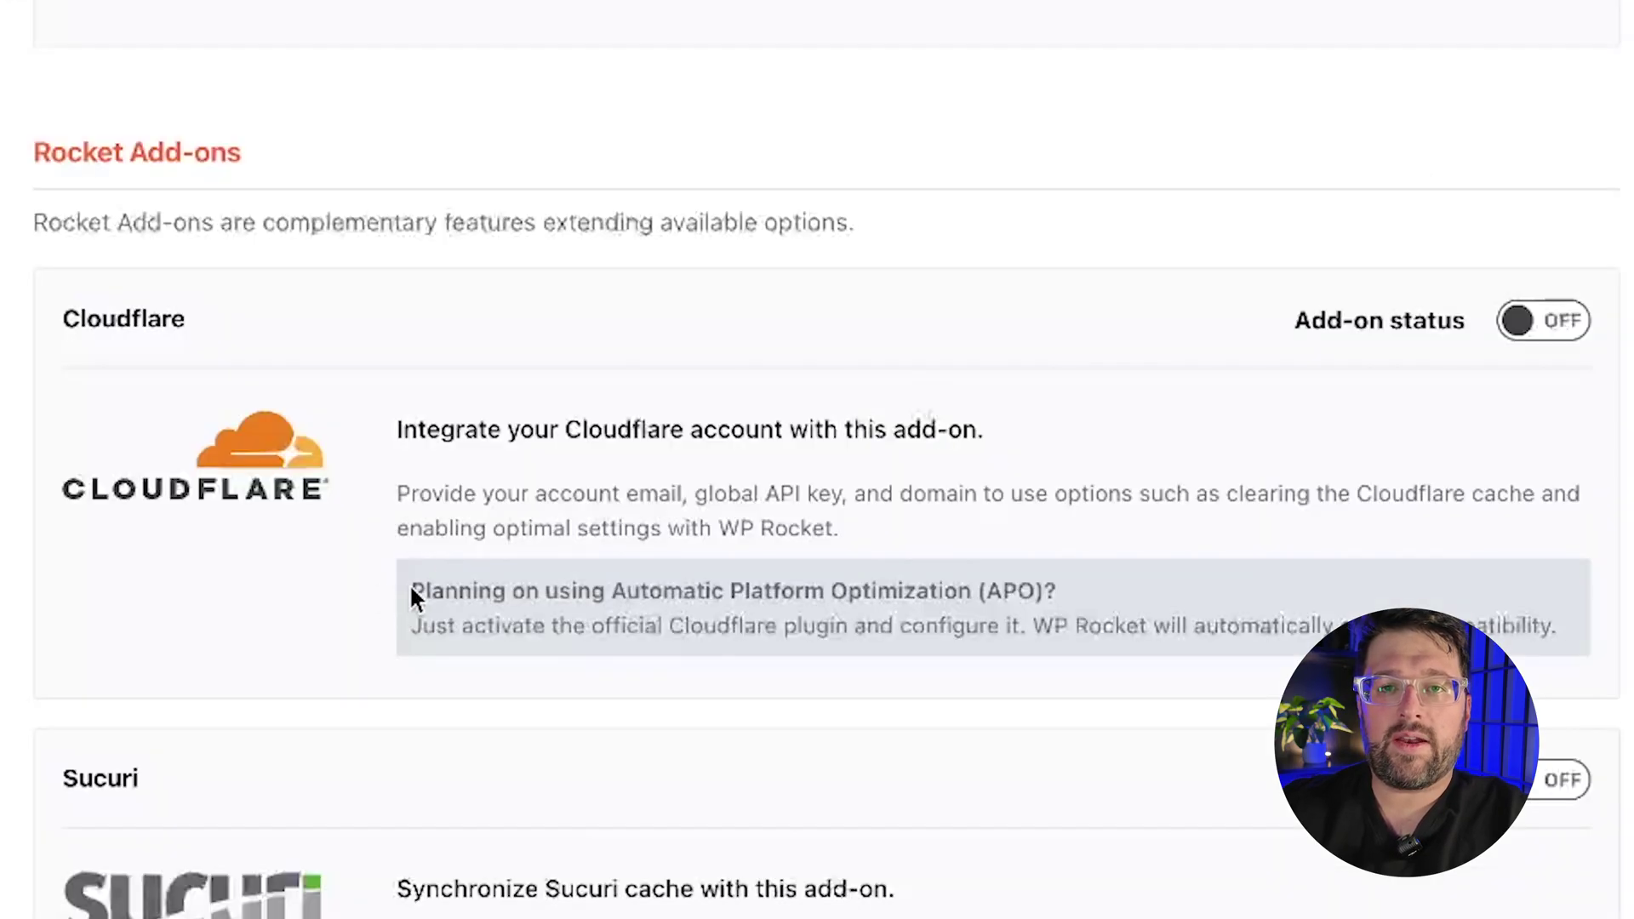
Step: Highlight the APO note and view the official Cloudflare plugin's details
left_click_drag(411, 591, 1083, 593)
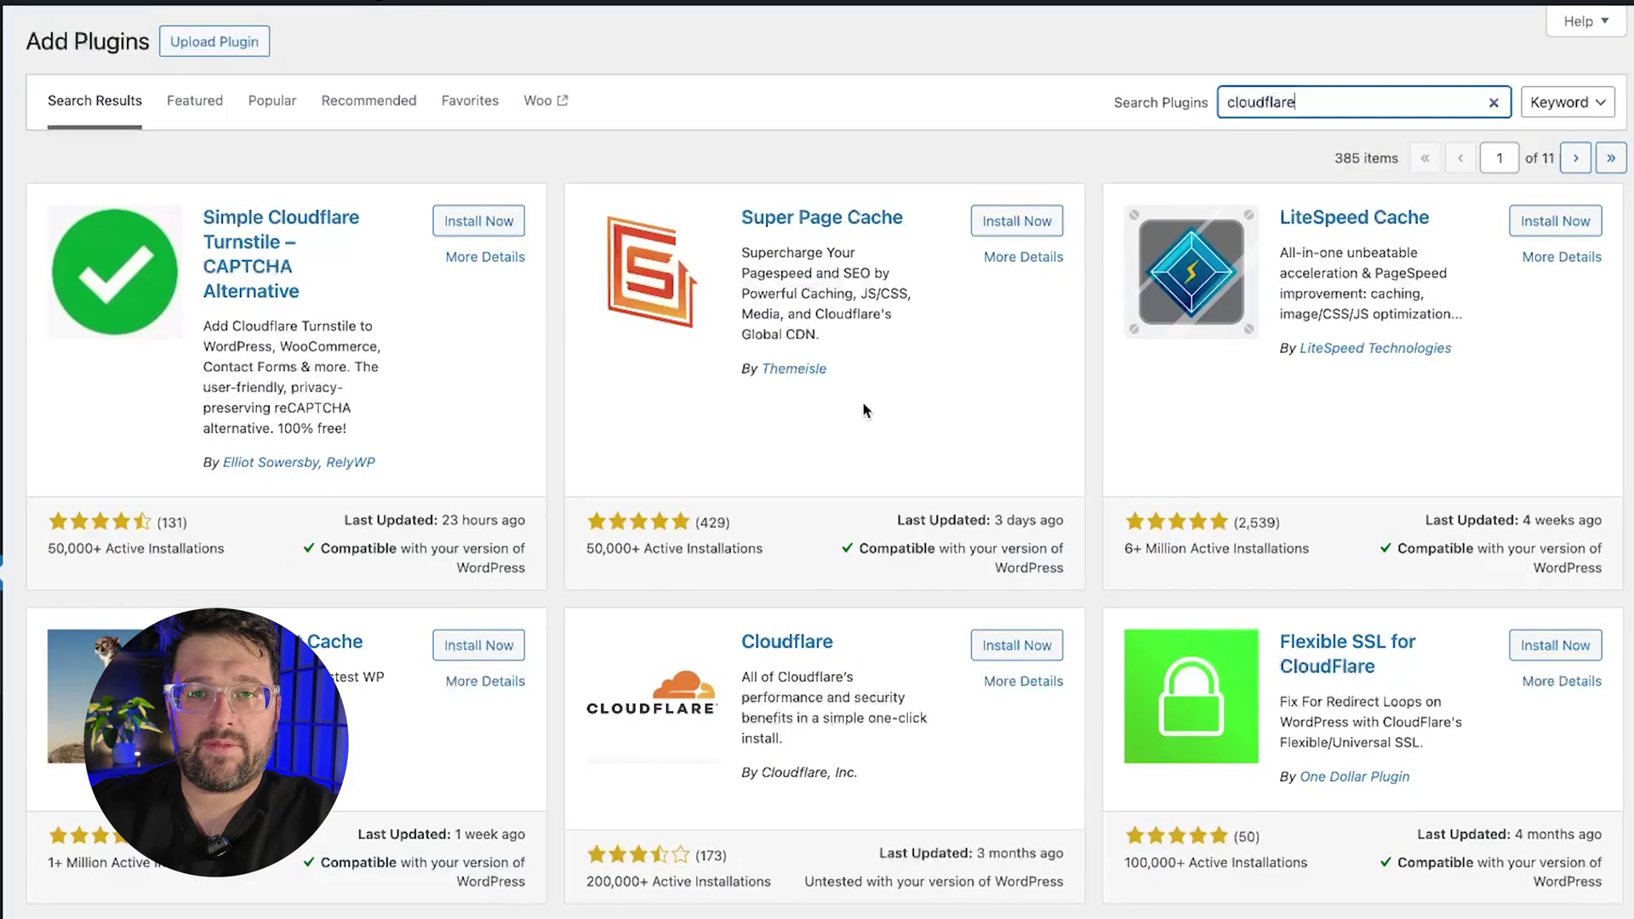
left_click(794, 649)
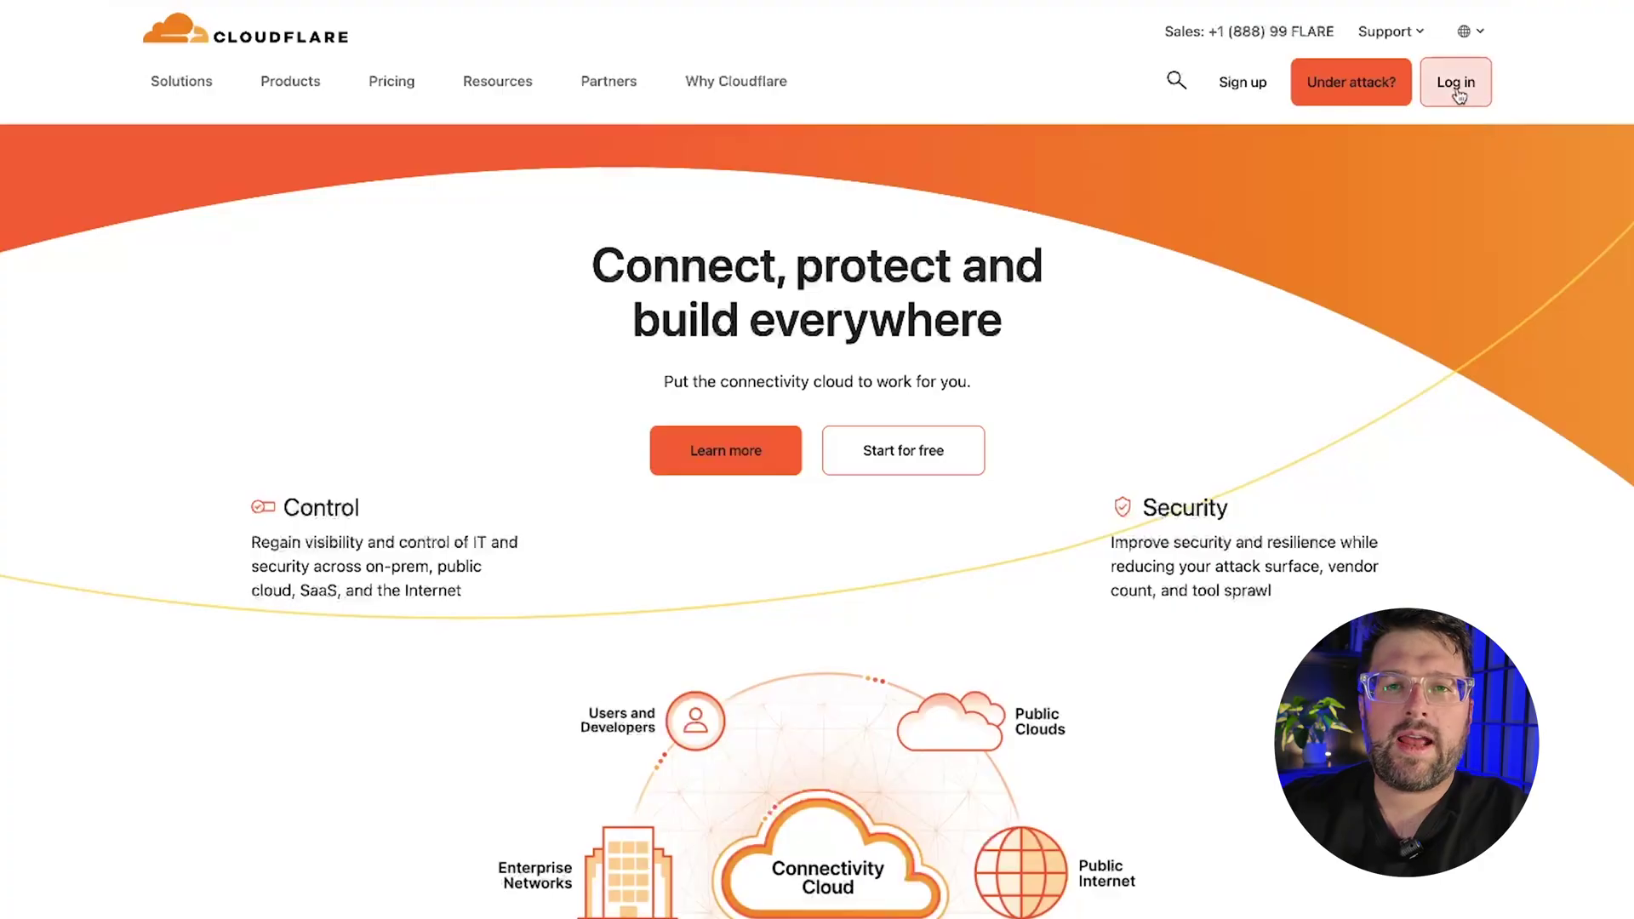
Step: Go to the Cloudflare sign-in page
left_click(1457, 92)
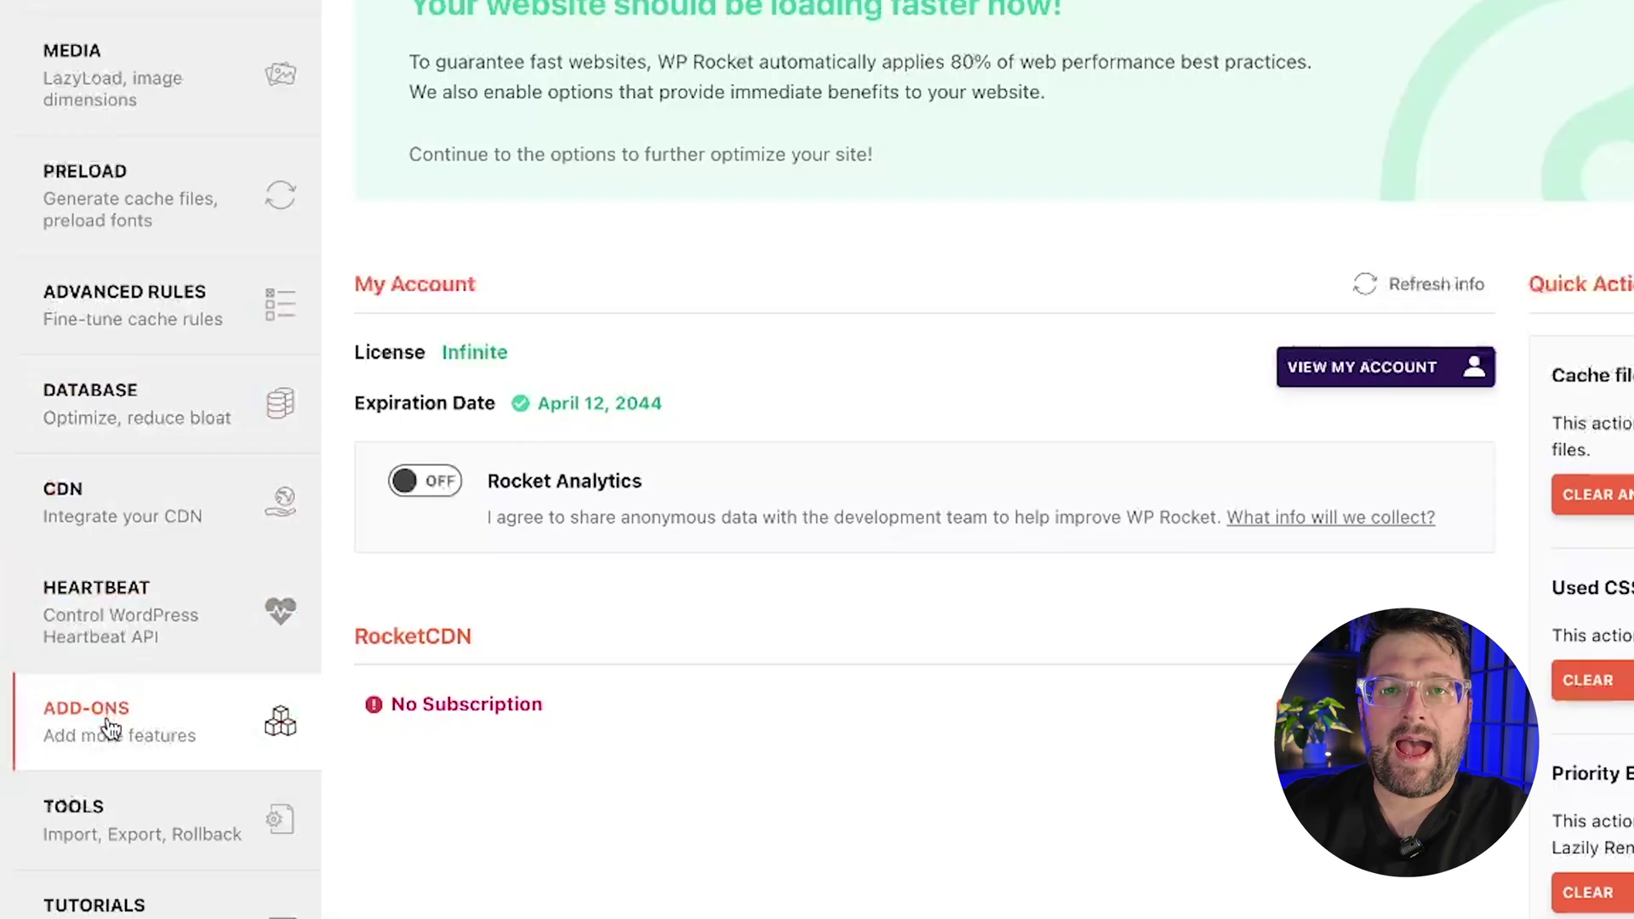
Step: Switch the Cloudflare add-on status under Rocket Add-ons to ON
left_click(108, 728)
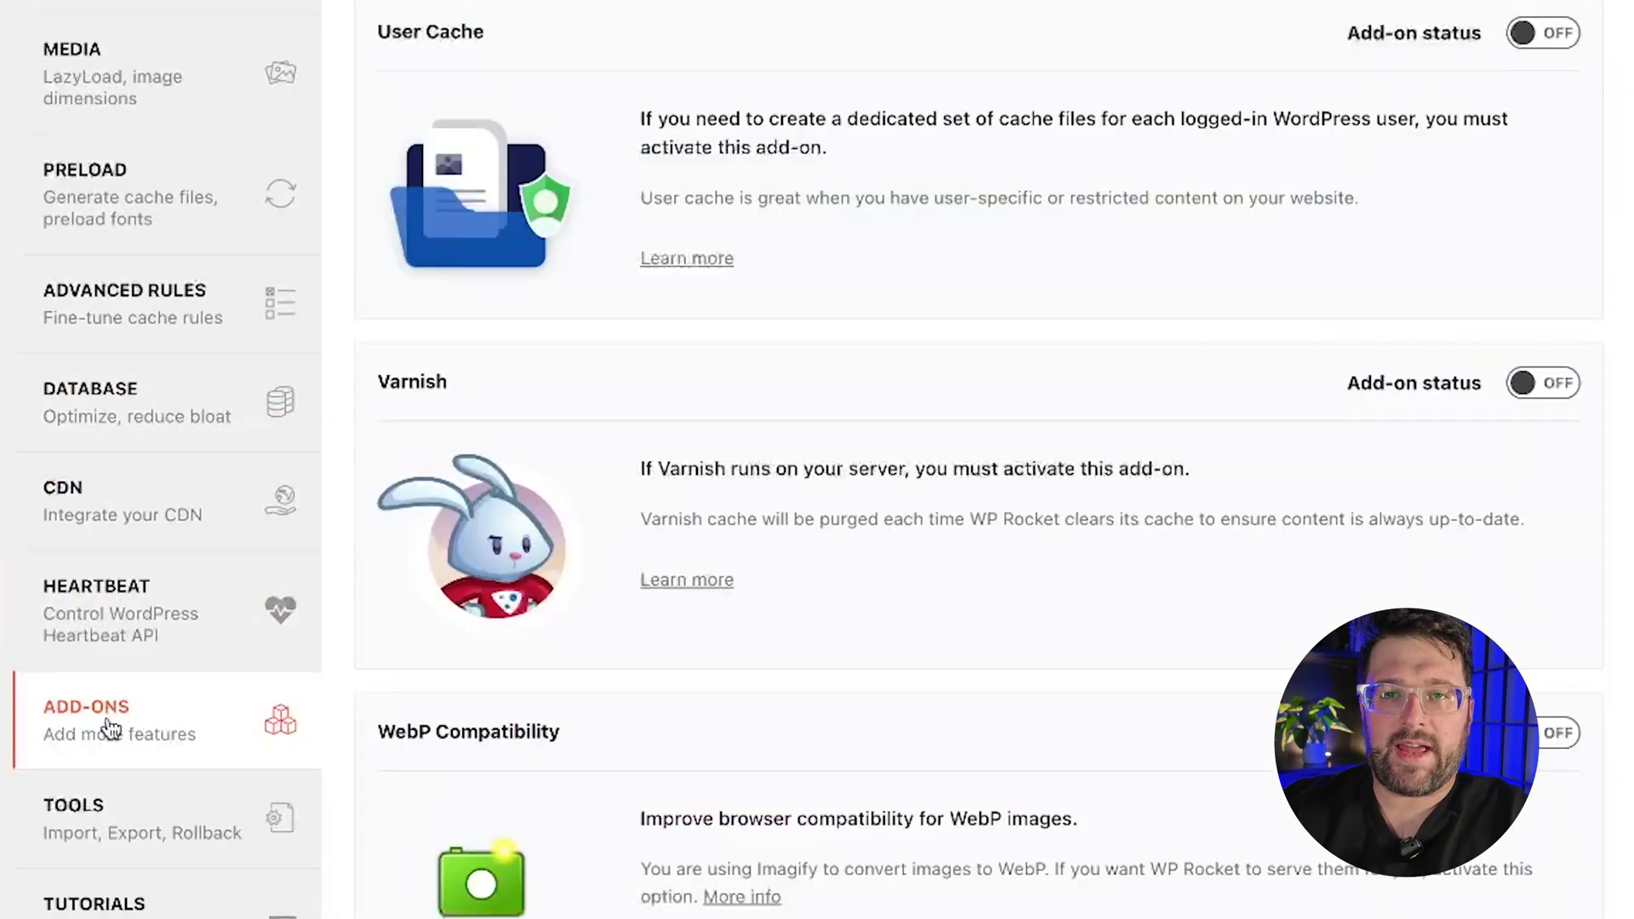
scroll(768, 564, "down", 10)
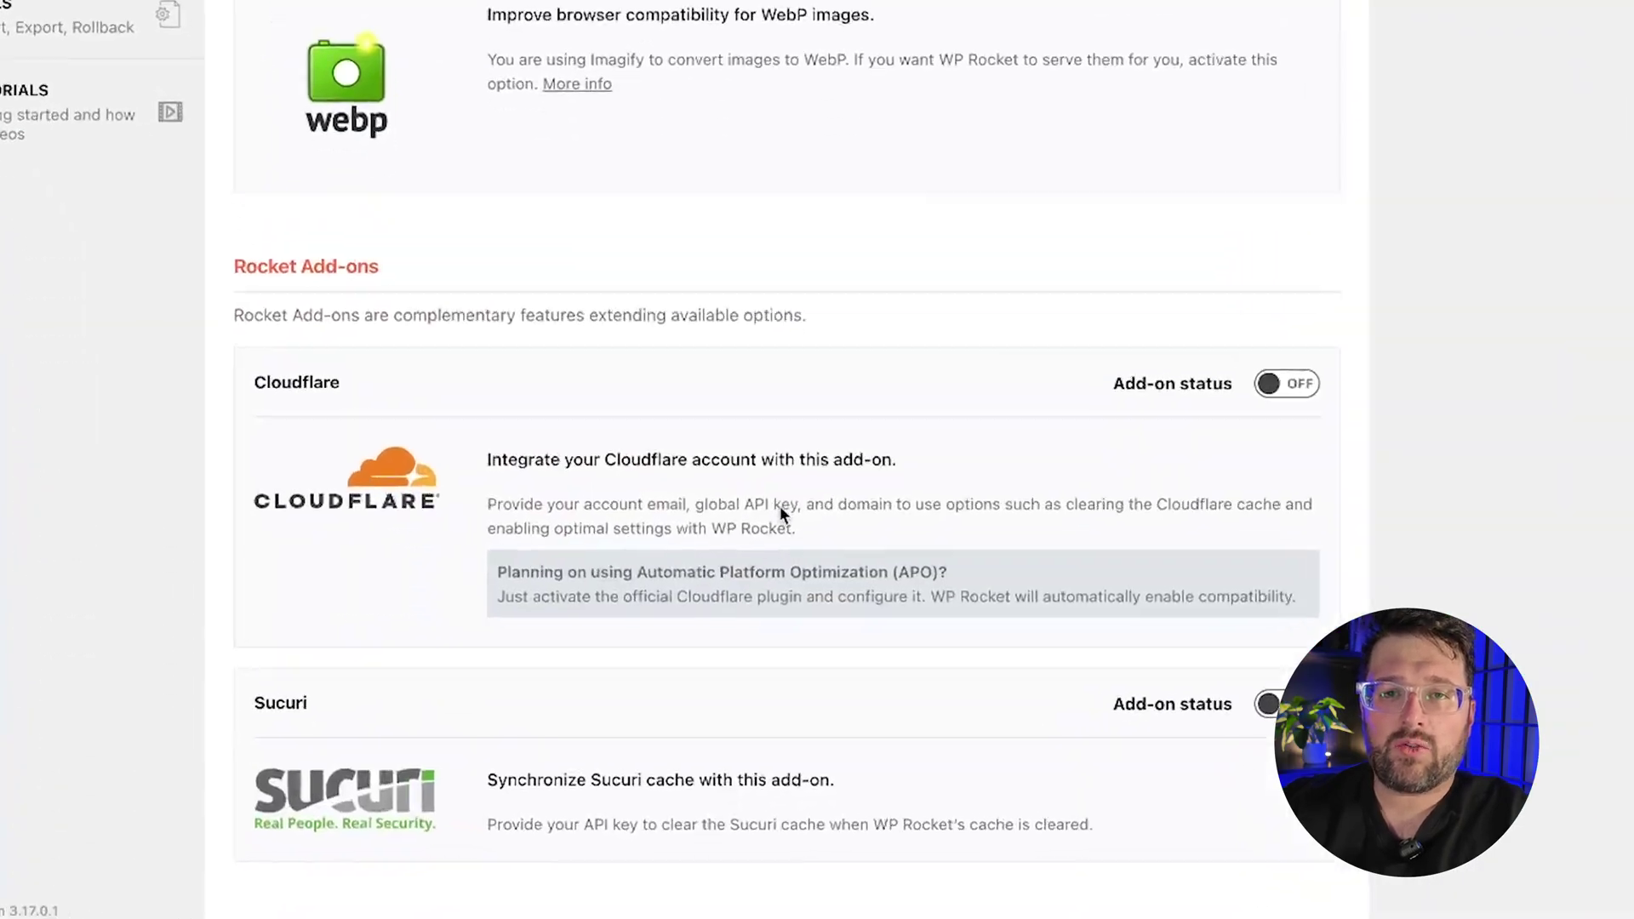
left_click(1379, 293)
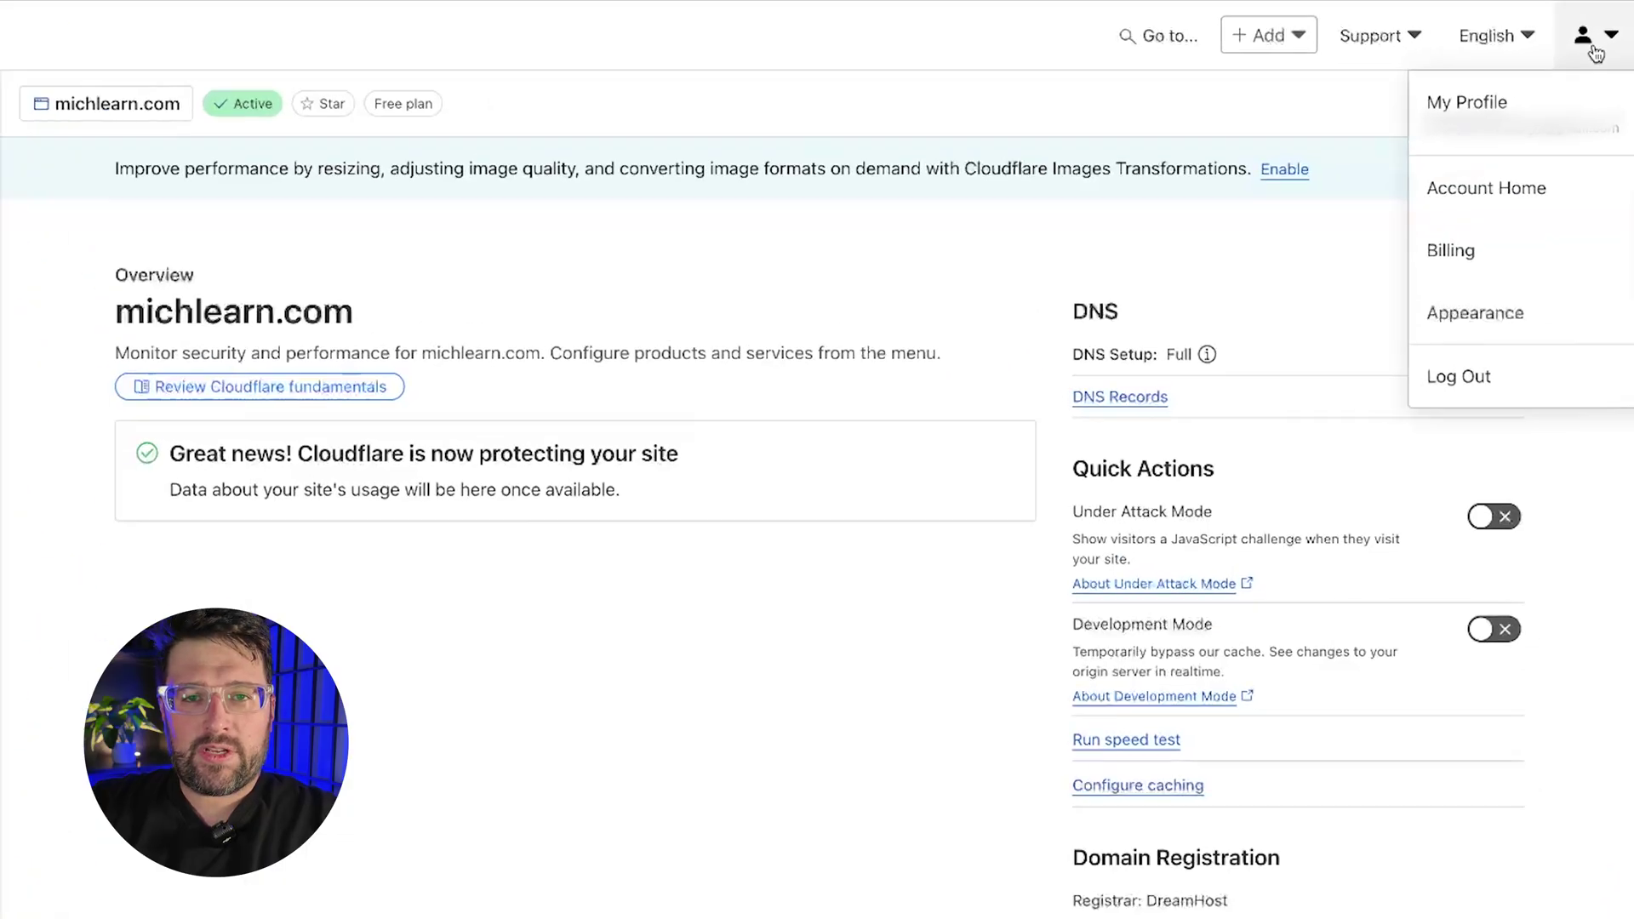
Step: Reveal the Global API Key under My Profile > API Tokens with the password, and copy it
left_click(1380, 164)
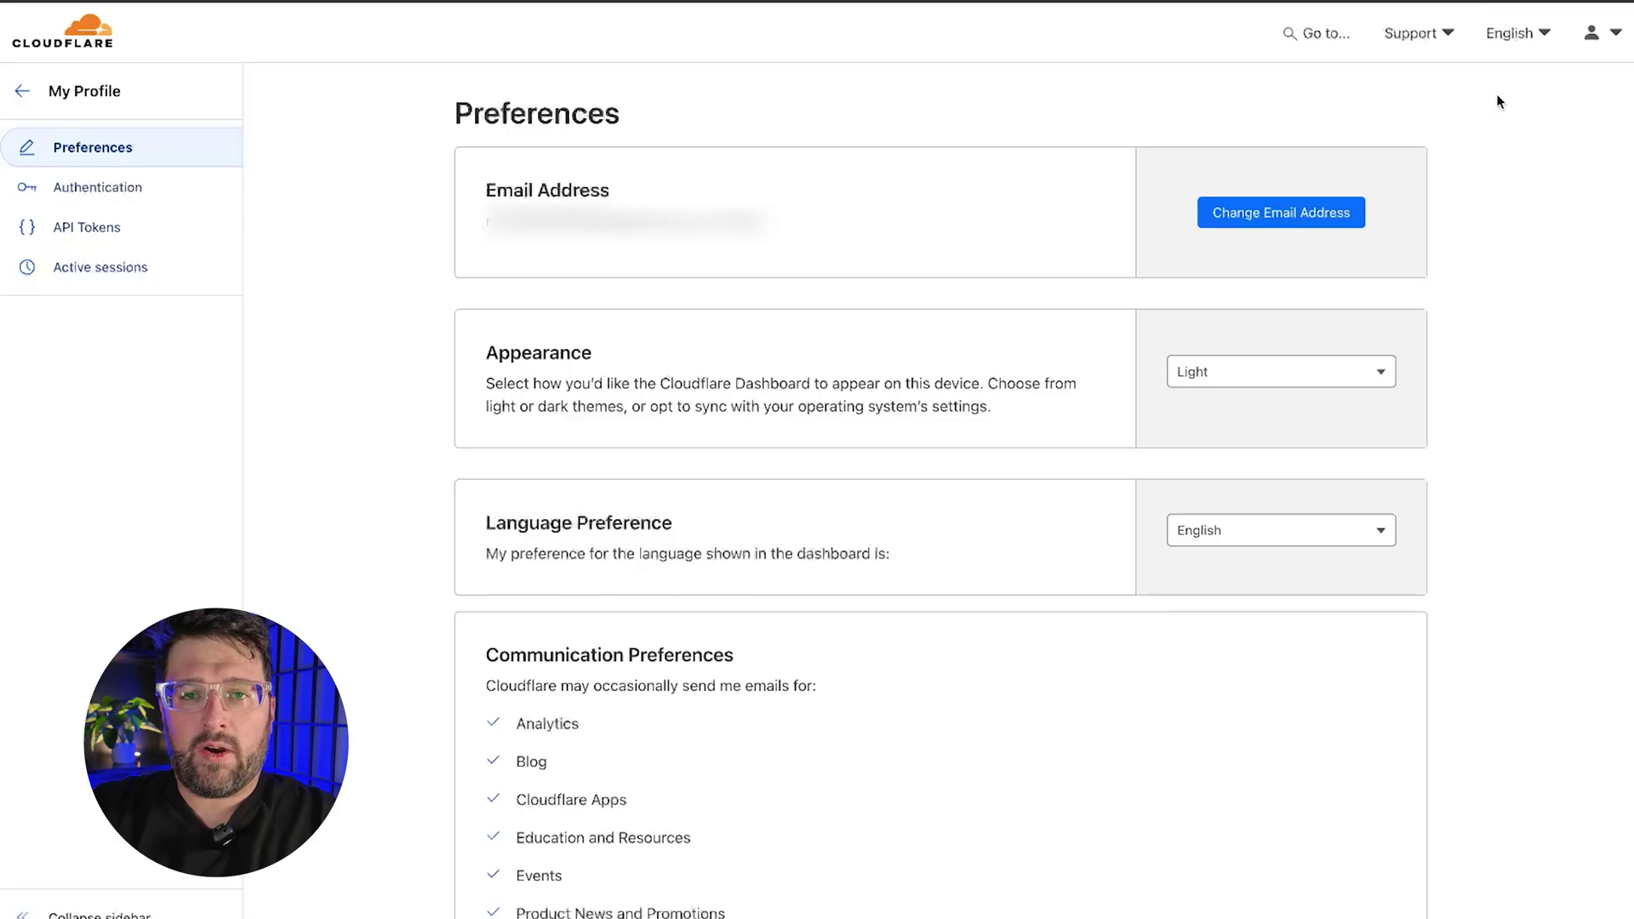
left_click(124, 230)
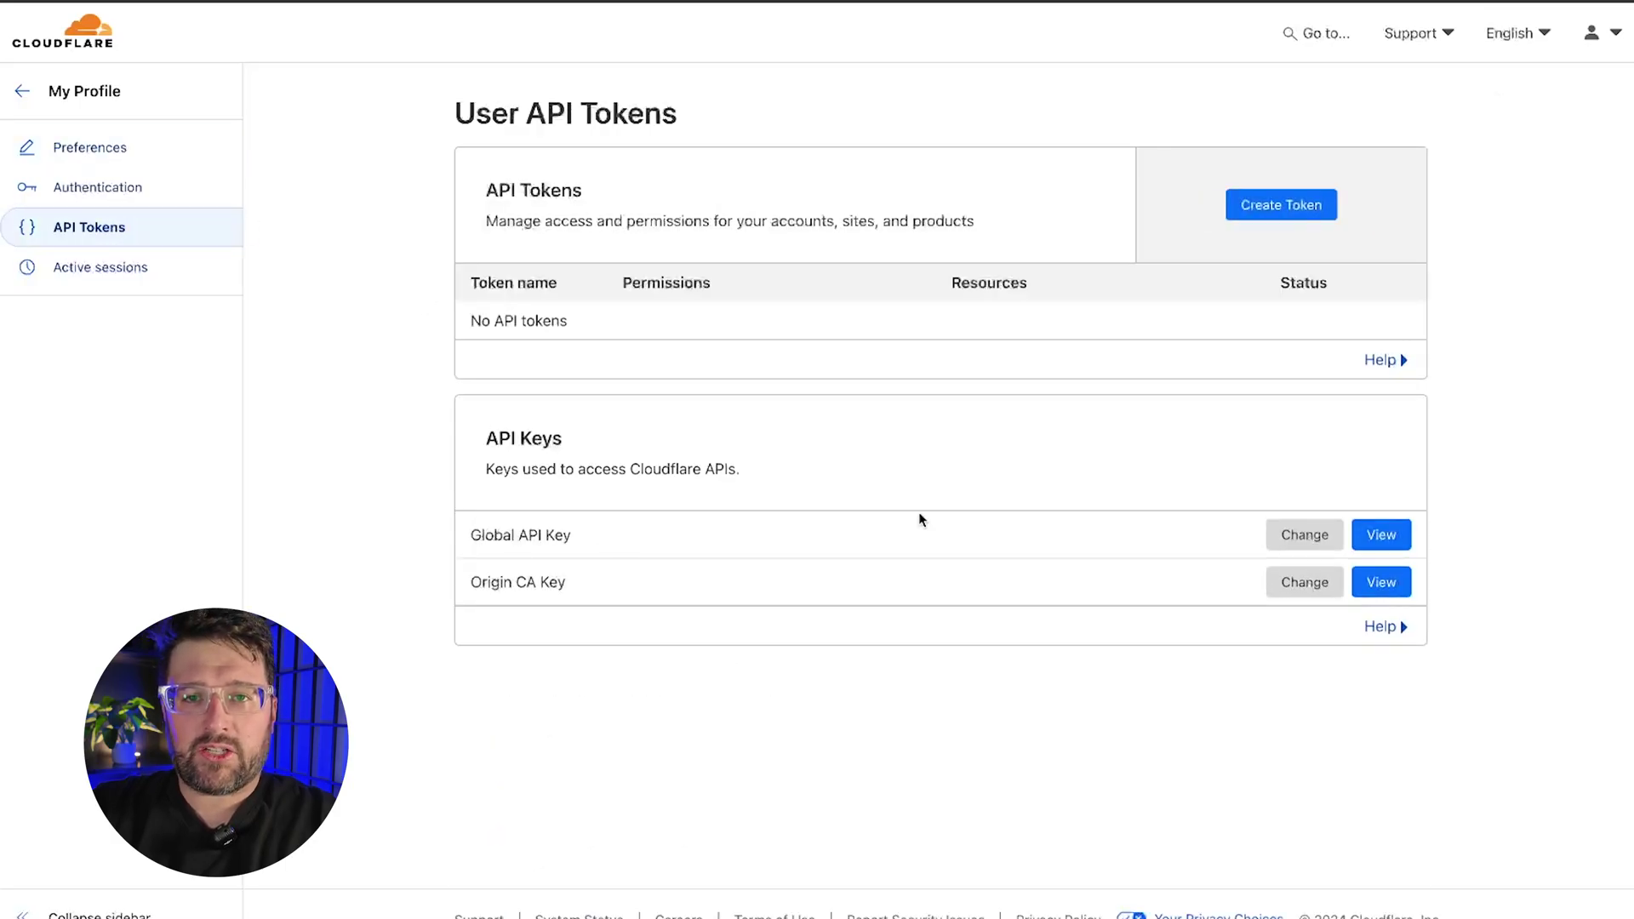
left_click(1391, 536)
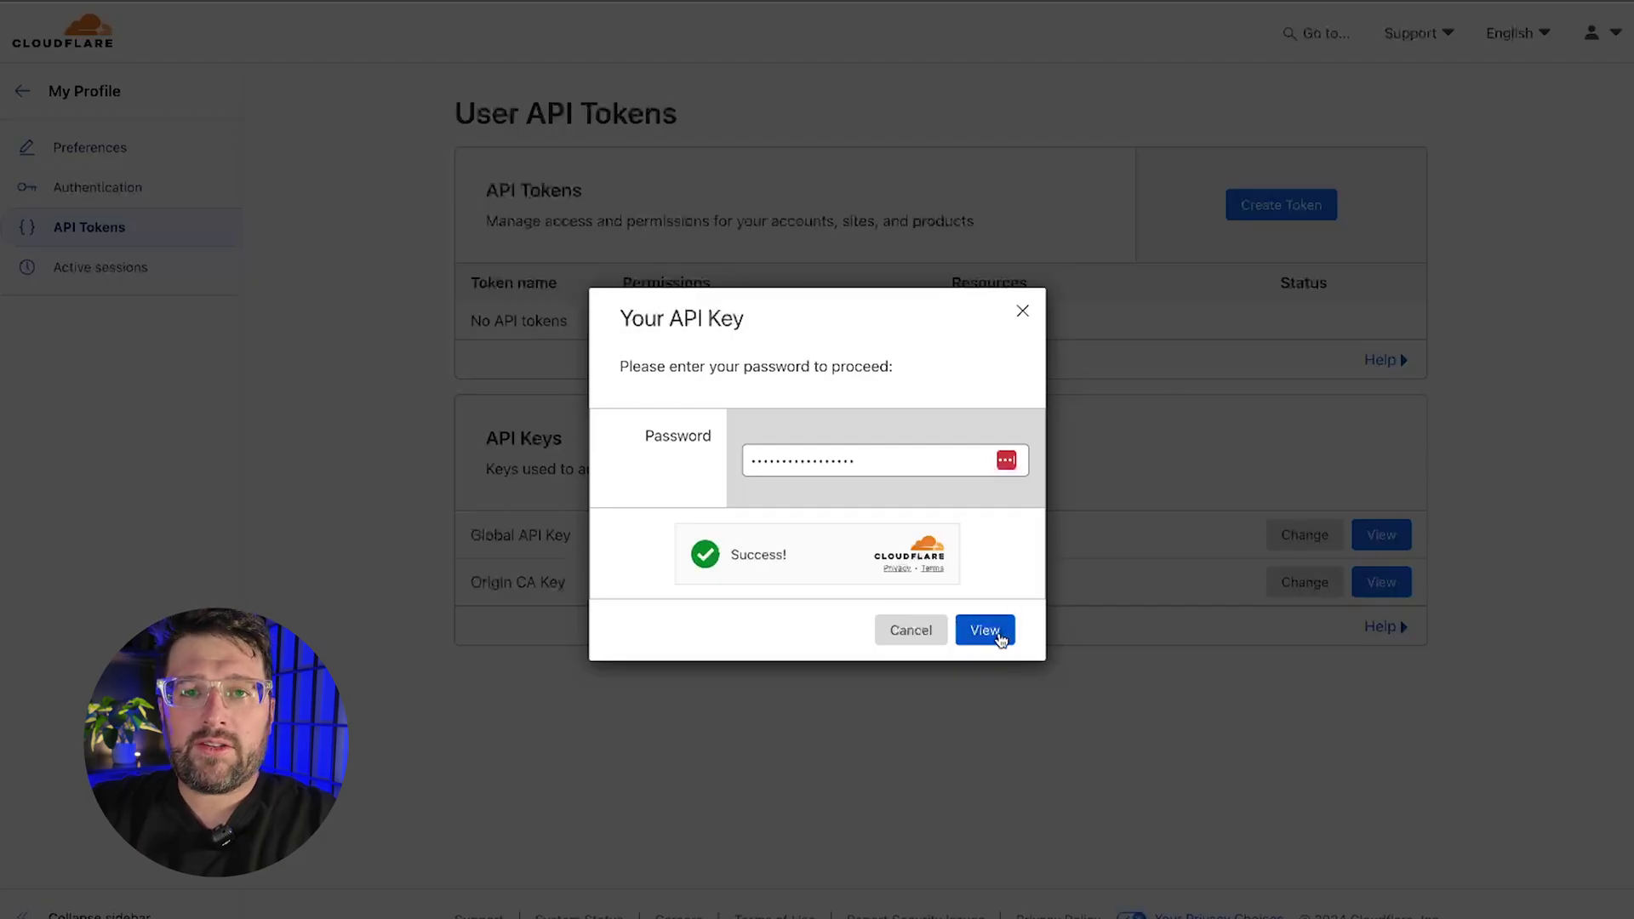
left_click(987, 631)
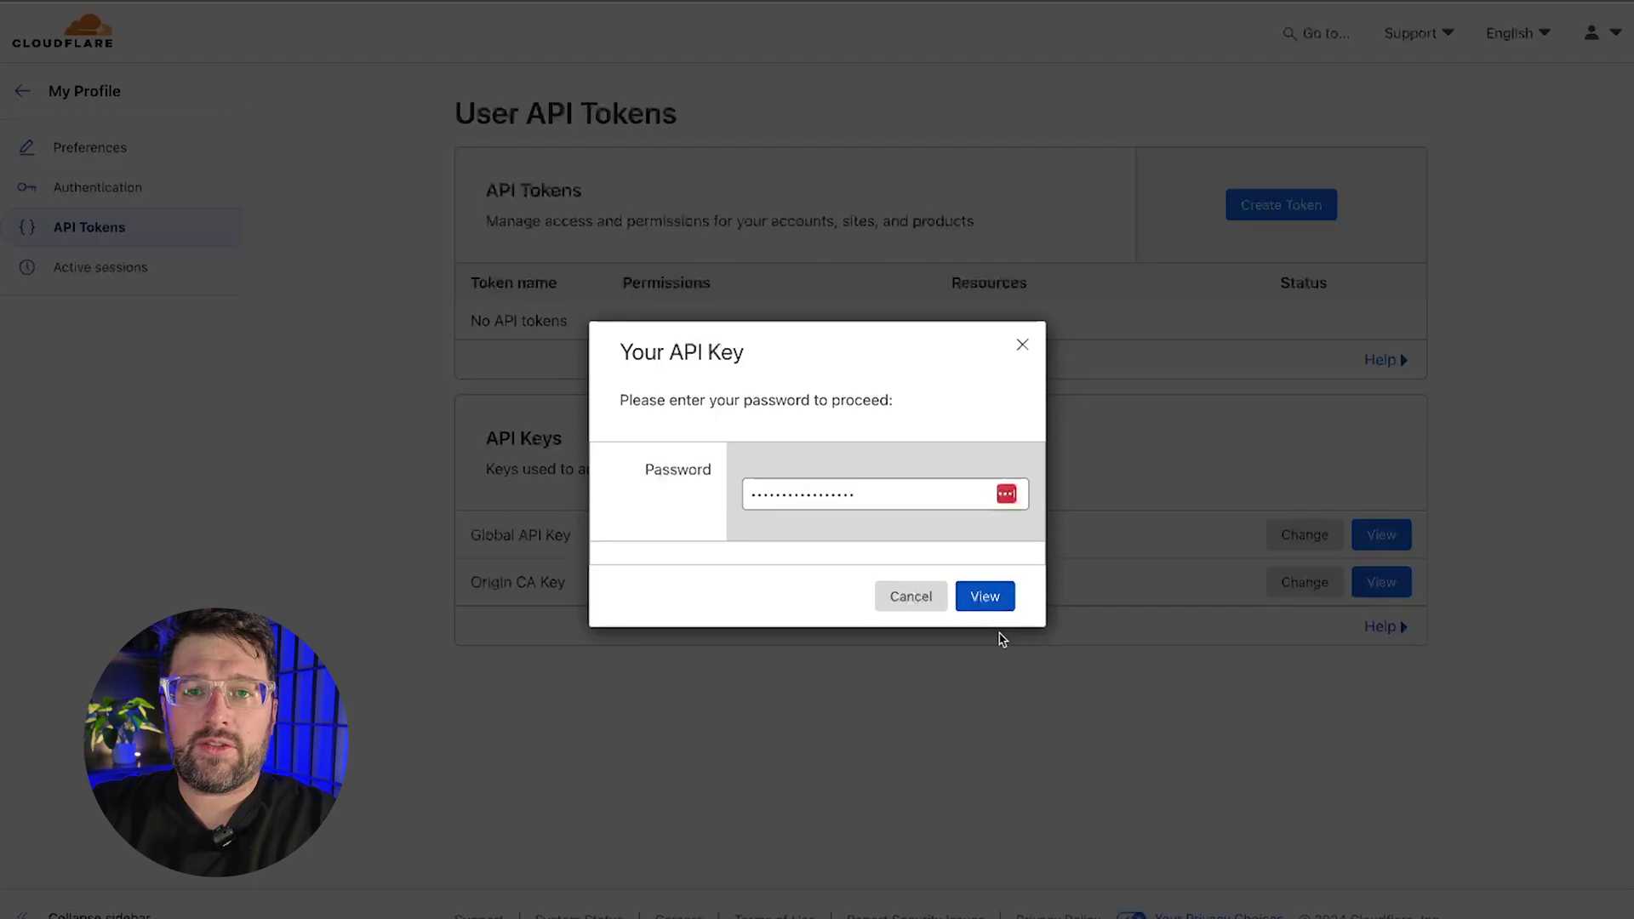
left_click(999, 603)
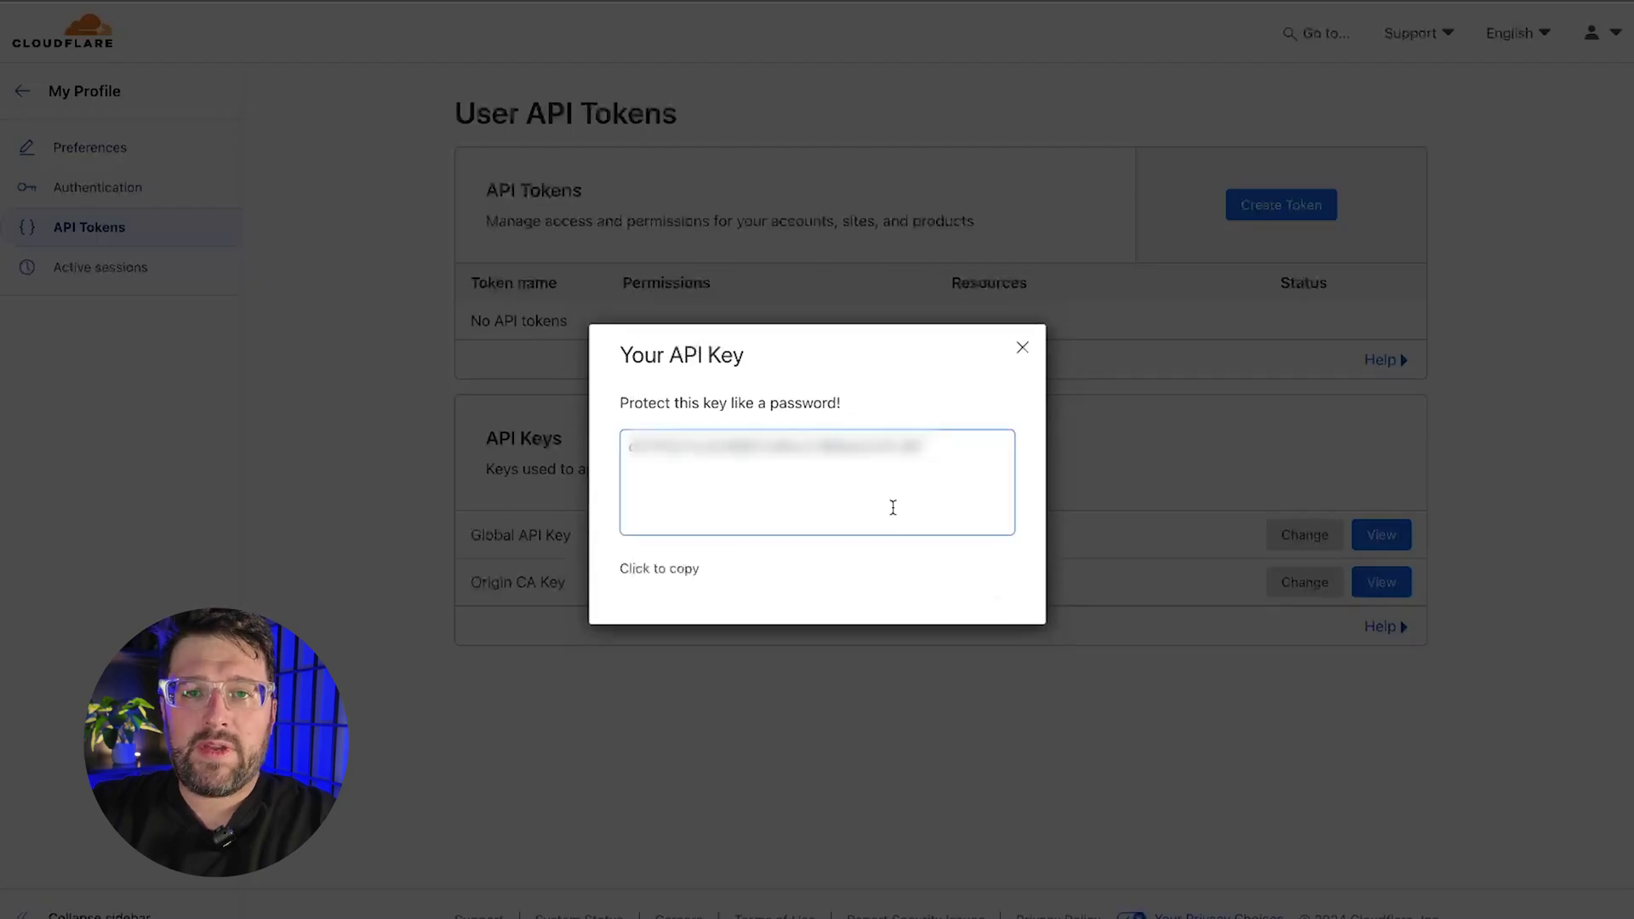
left_click(933, 445)
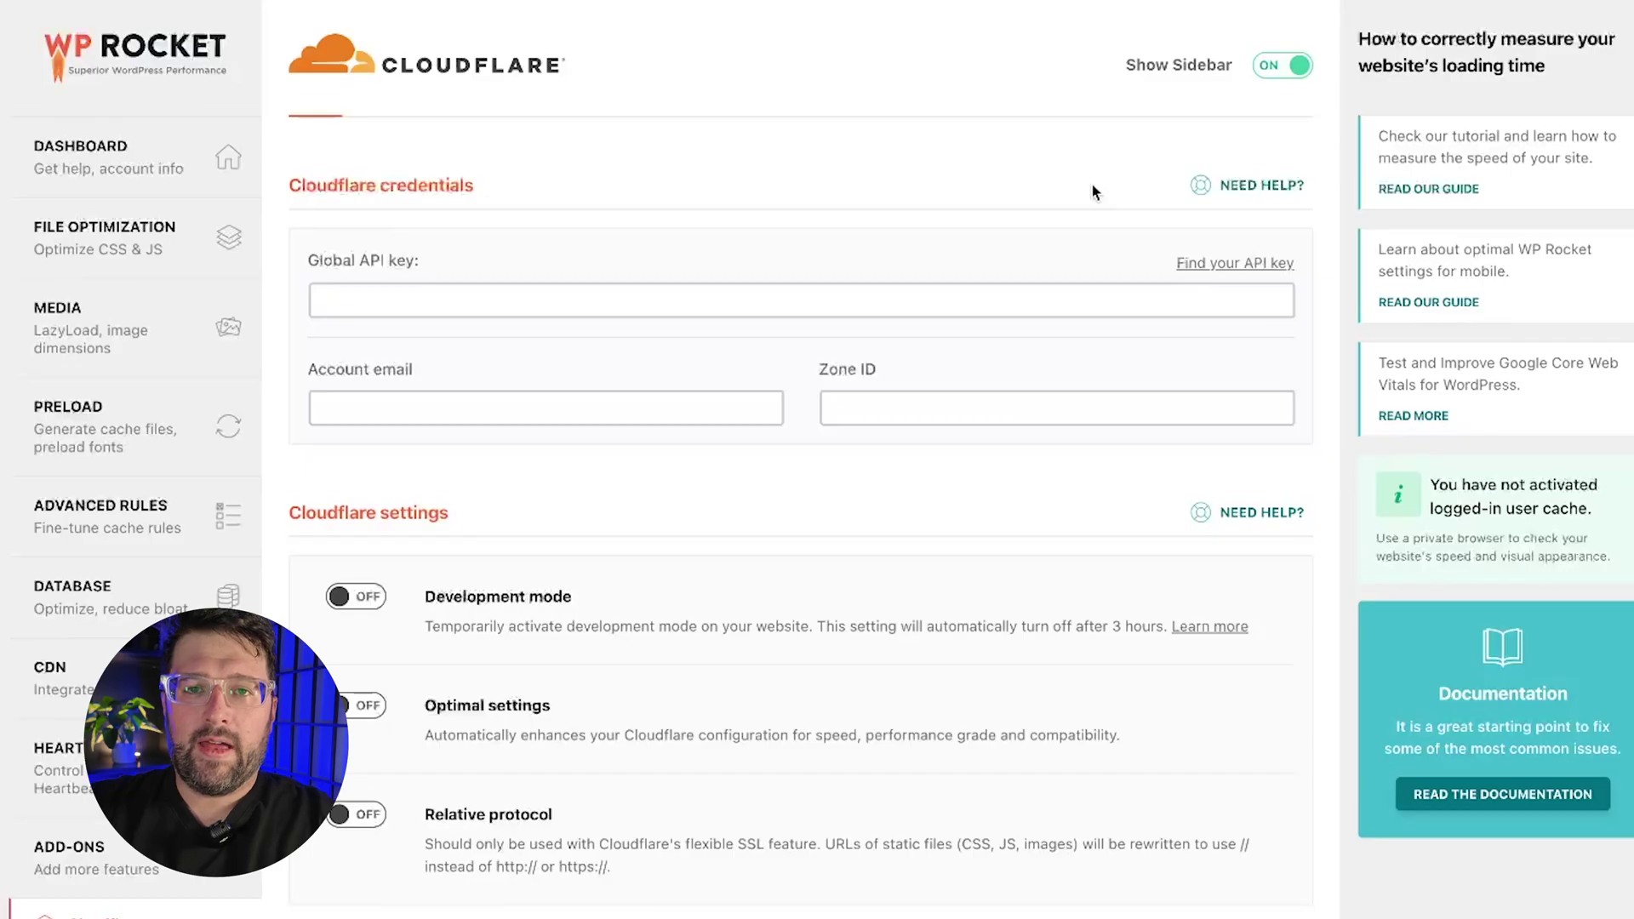
Step: Paste the Global API key into WP Rocket's Cloudflare form and fill in the account email
scroll(1092, 191, "down", 1)
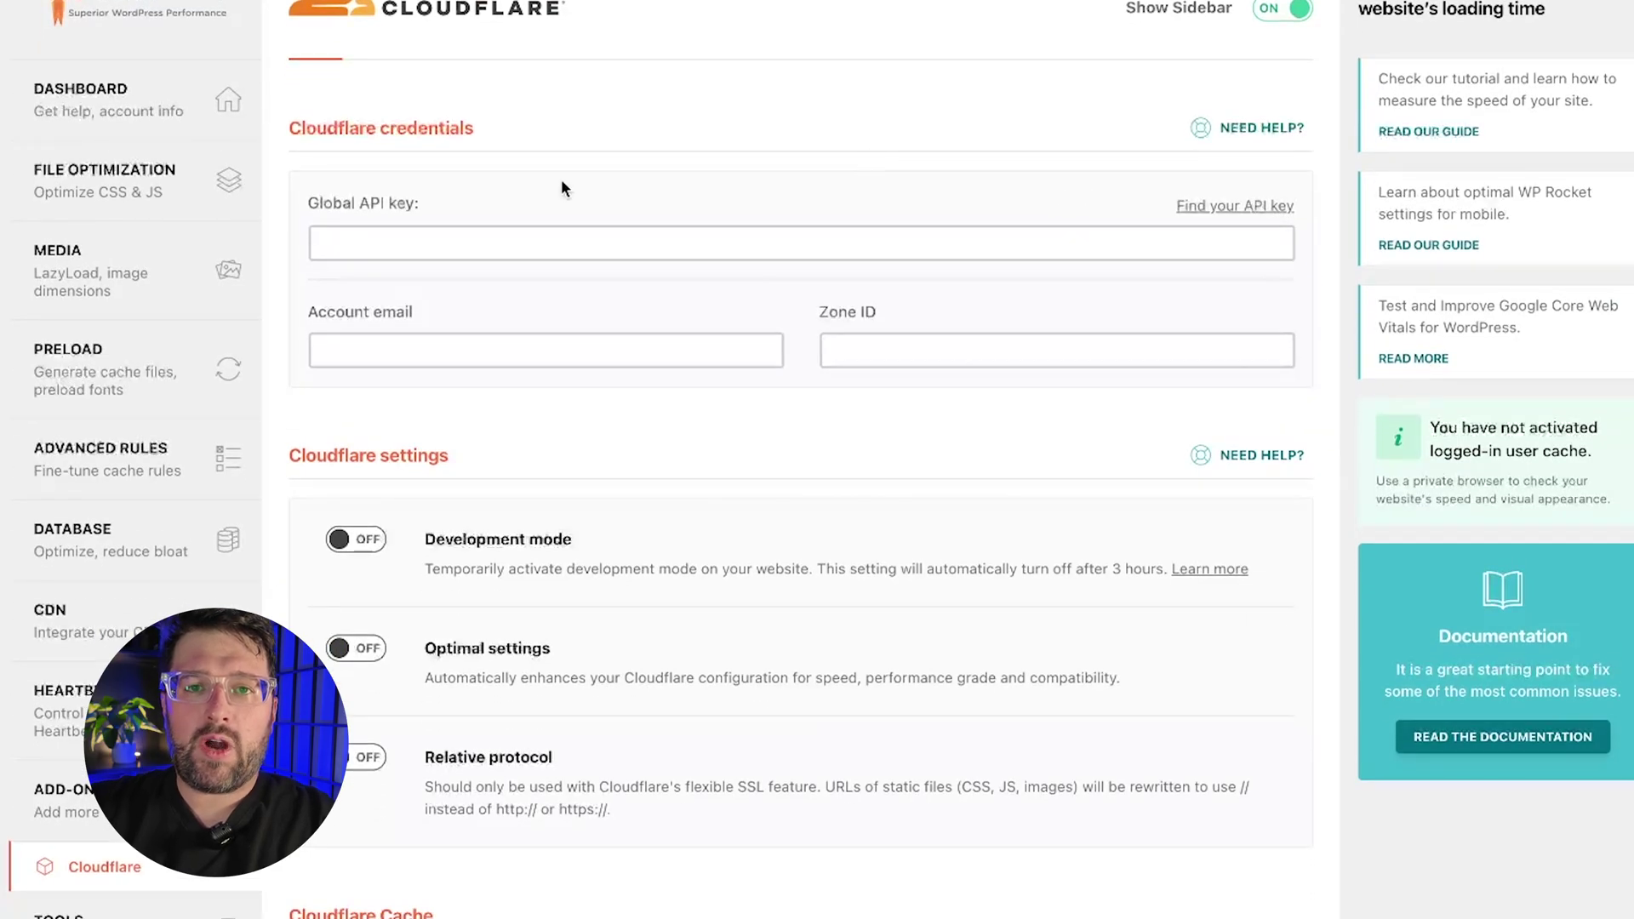
left_click(480, 246)
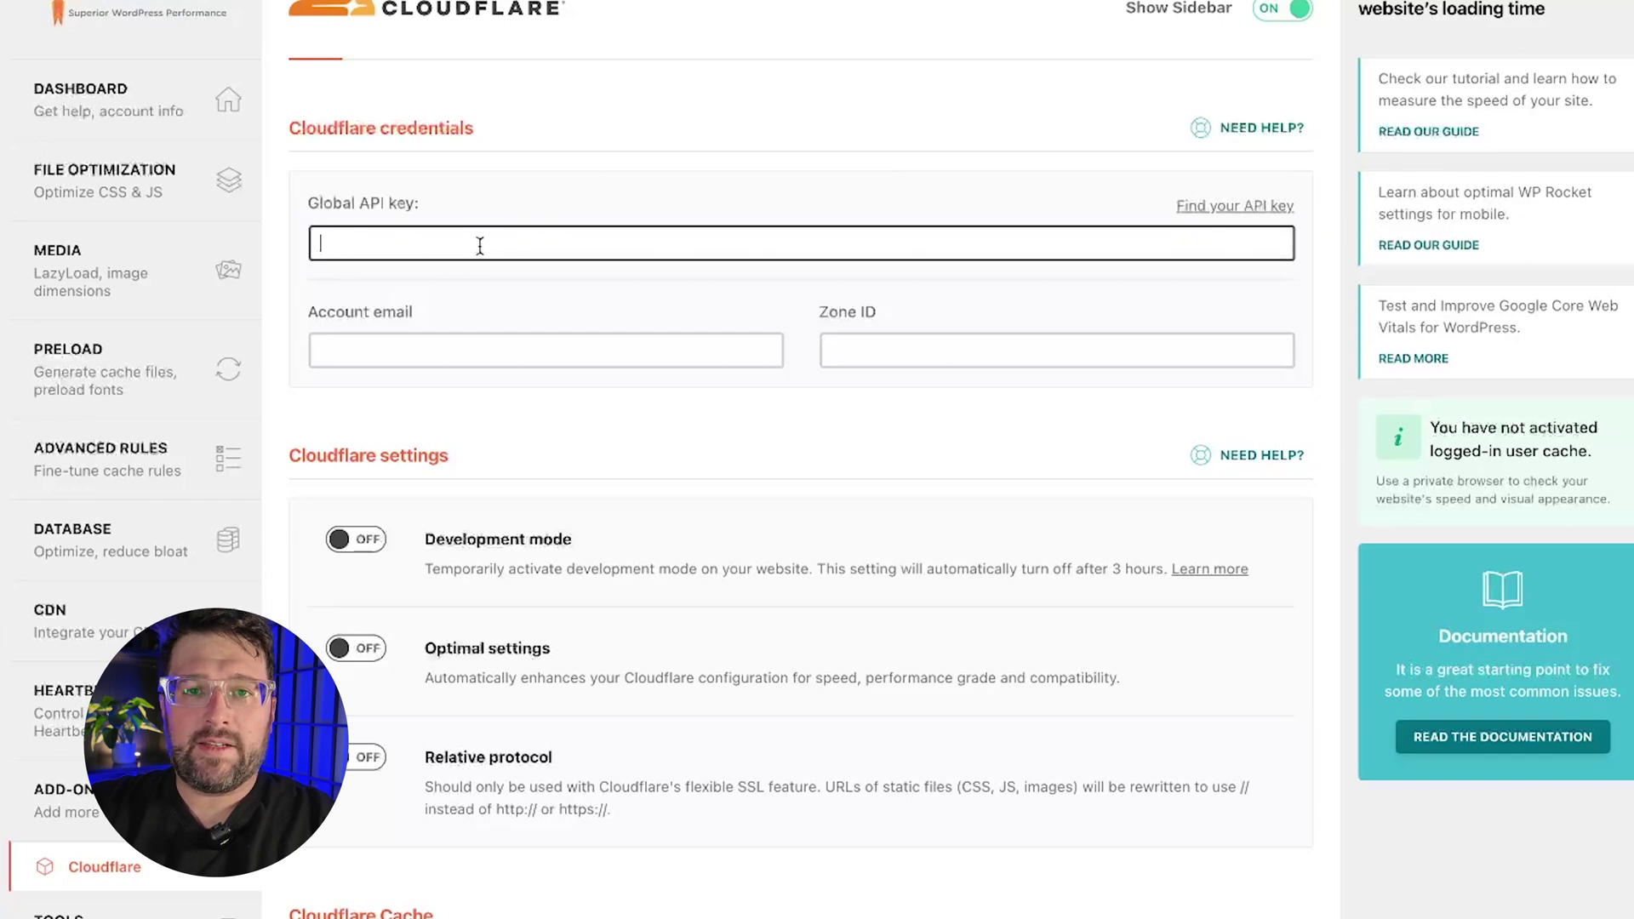
key("ctrl+v")
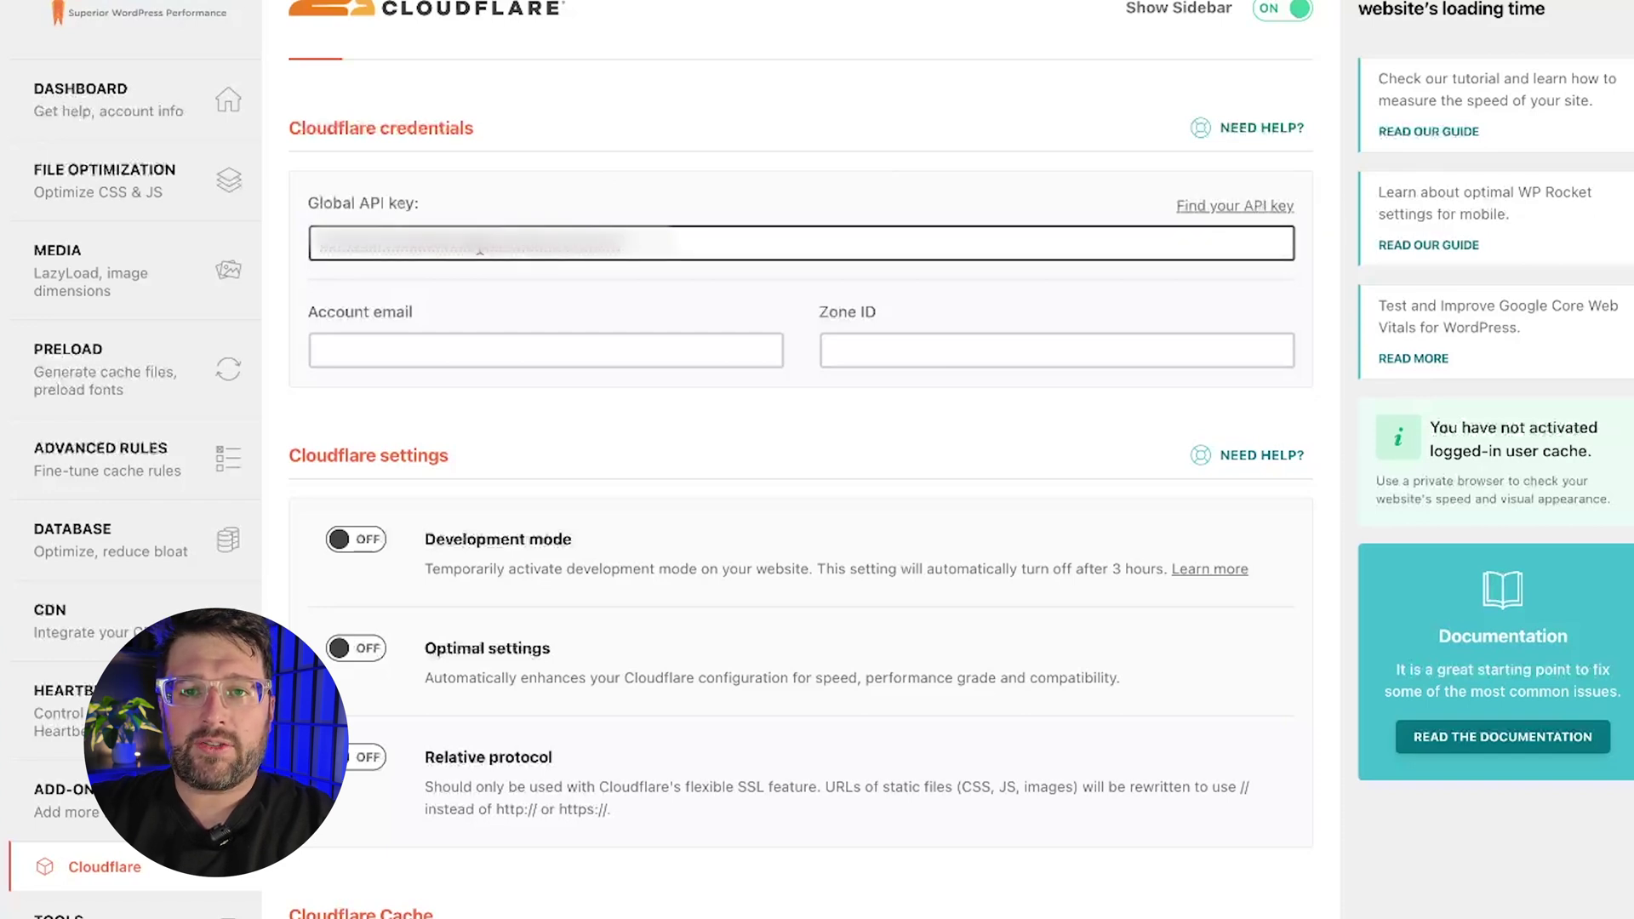
key("Tab")
key("ctrl+v")
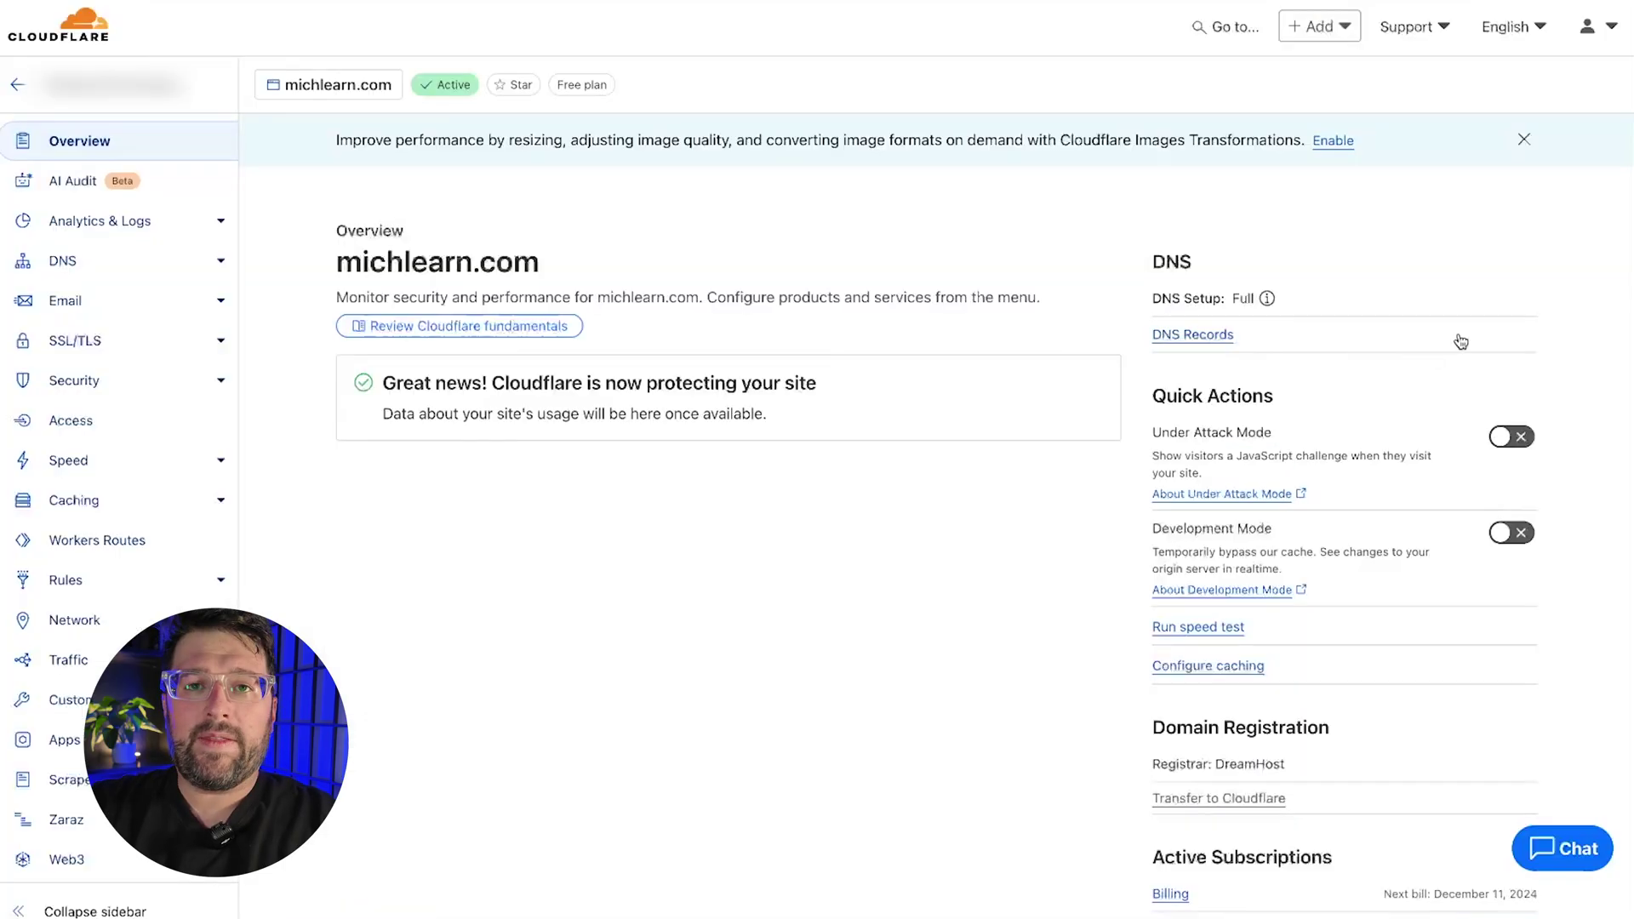
Step: Save WP Rocket's Cloudflare credentials with the michlearn.com Zone ID included
scroll(1459, 340, "down", 7)
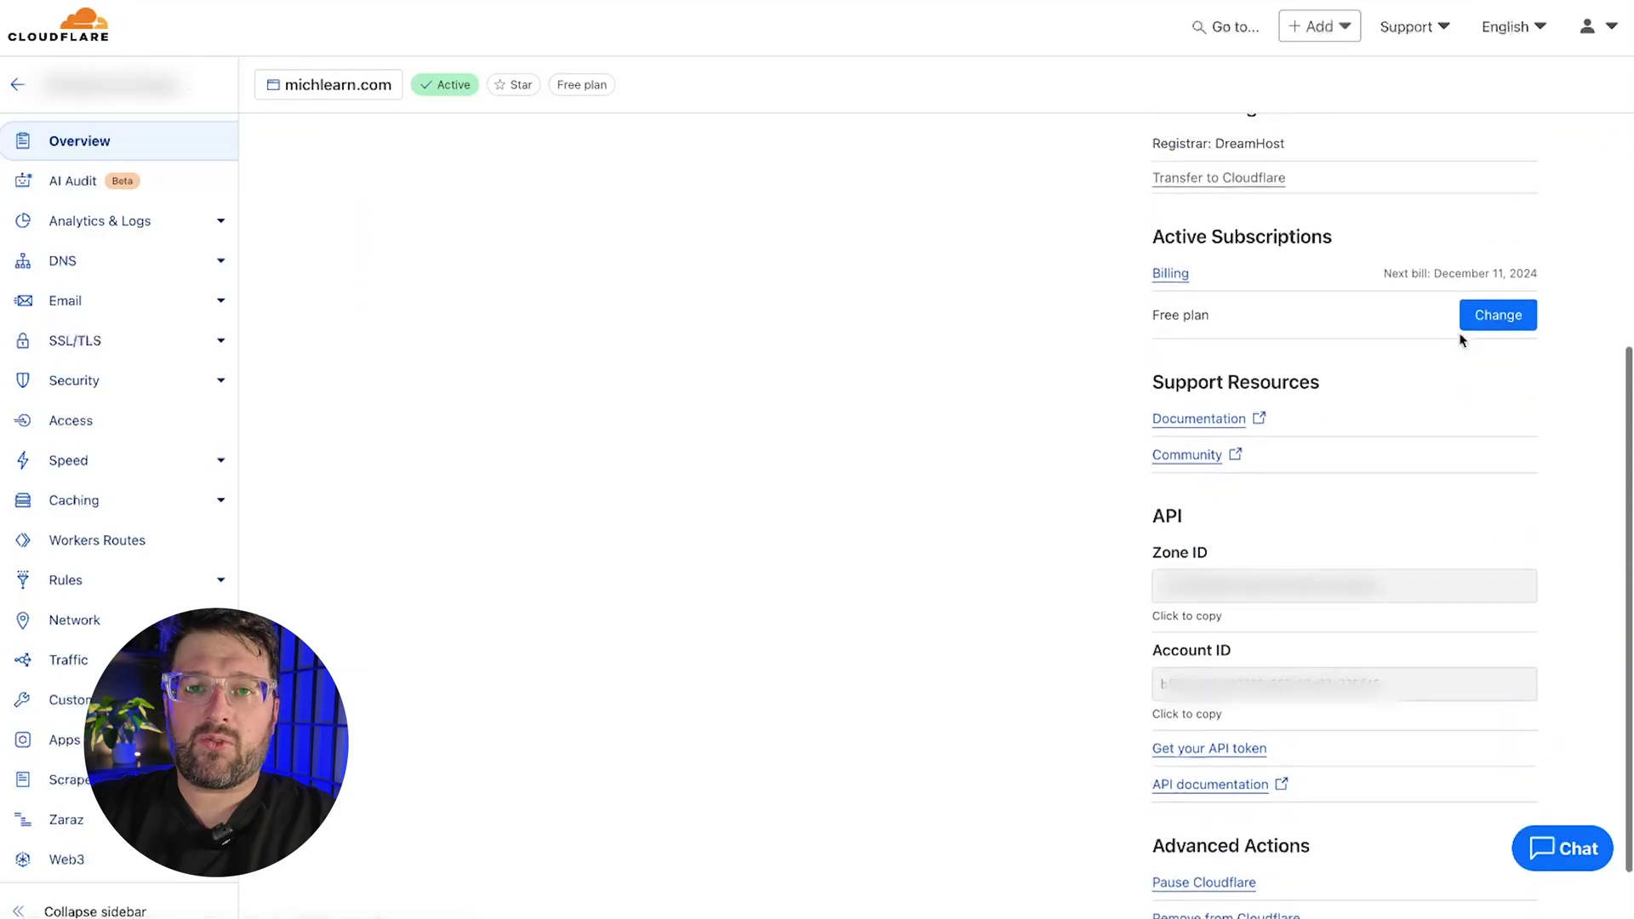
scroll(1460, 336, "down", 2)
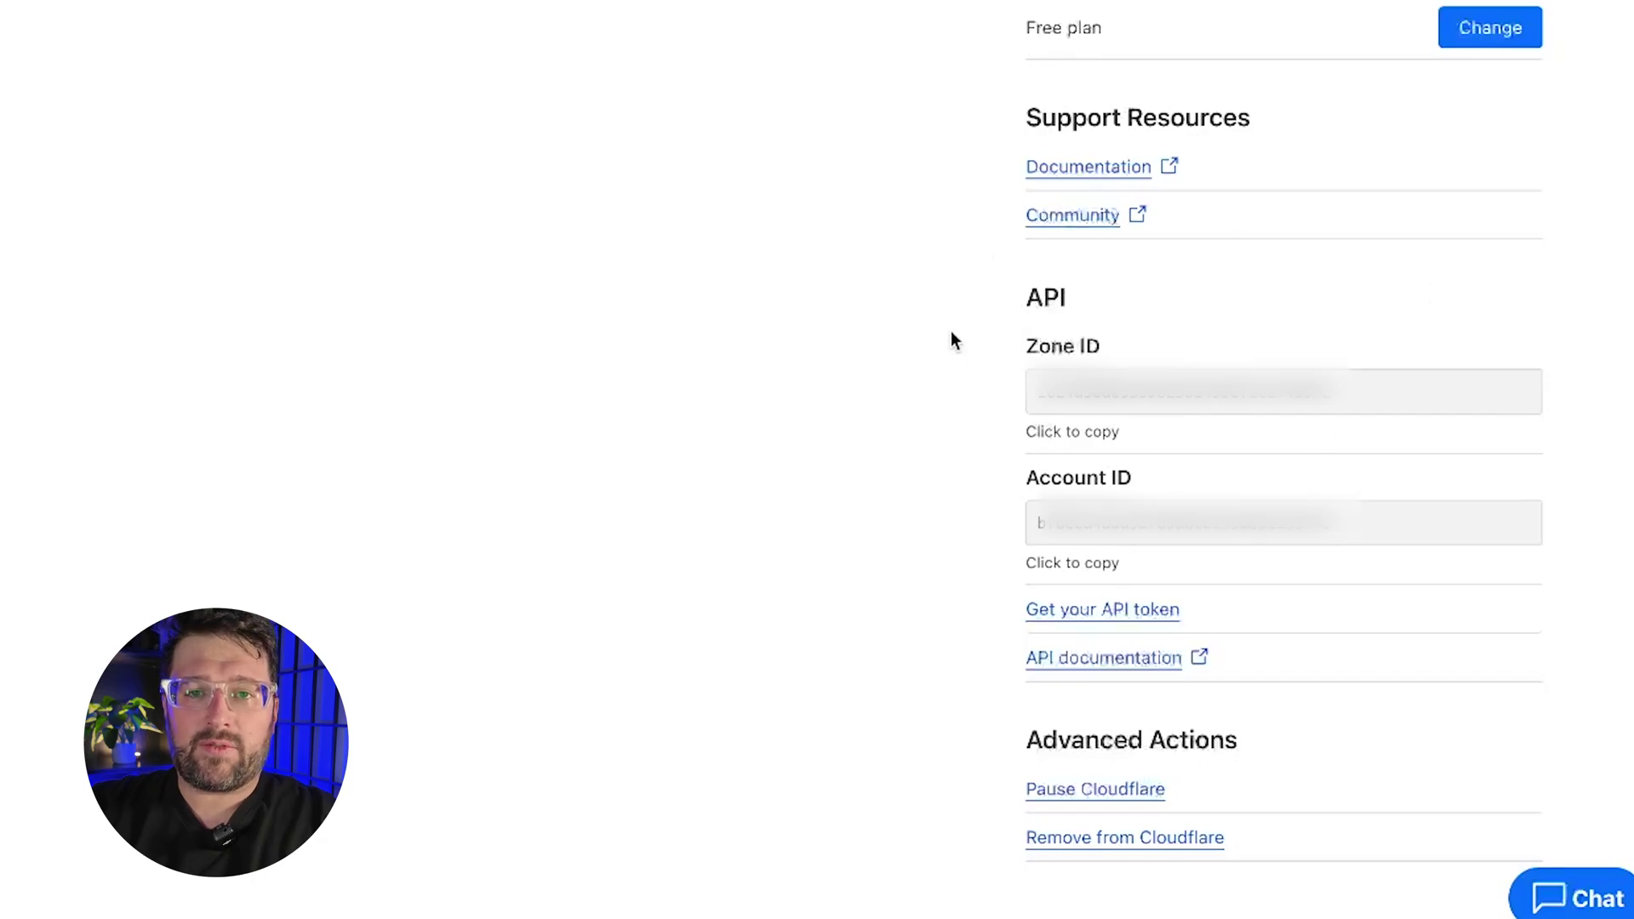
left_click(611, 746)
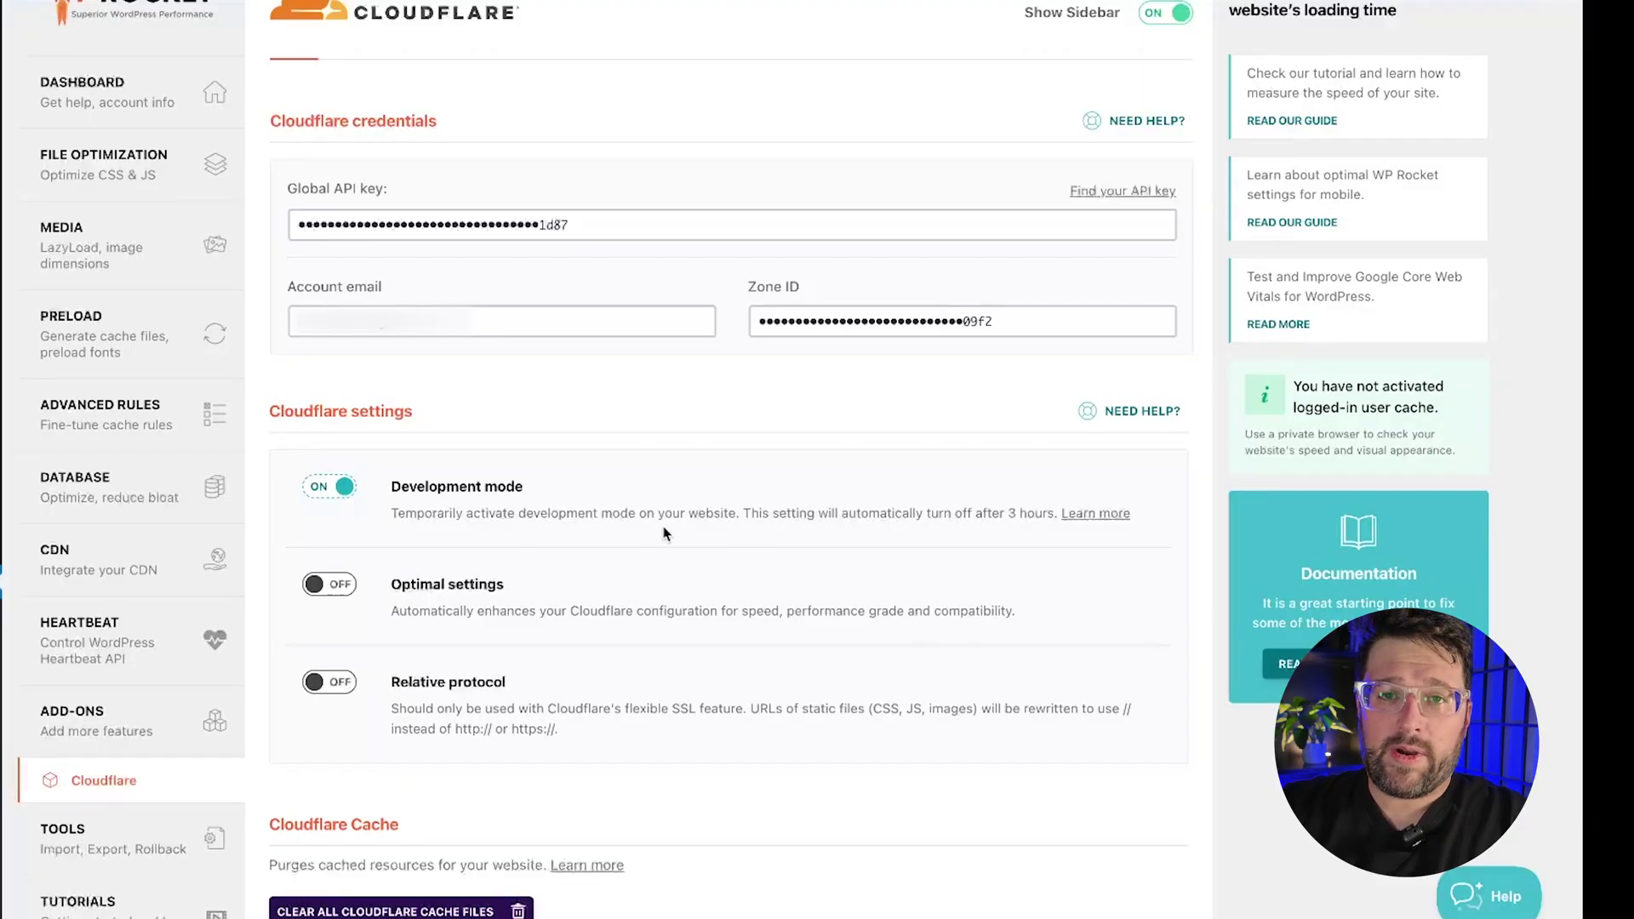
Step: Highlight the Cloudflare docs' opening paragraph and switch Optimal settings ON
left_click_drag(452, 238, 694, 263)
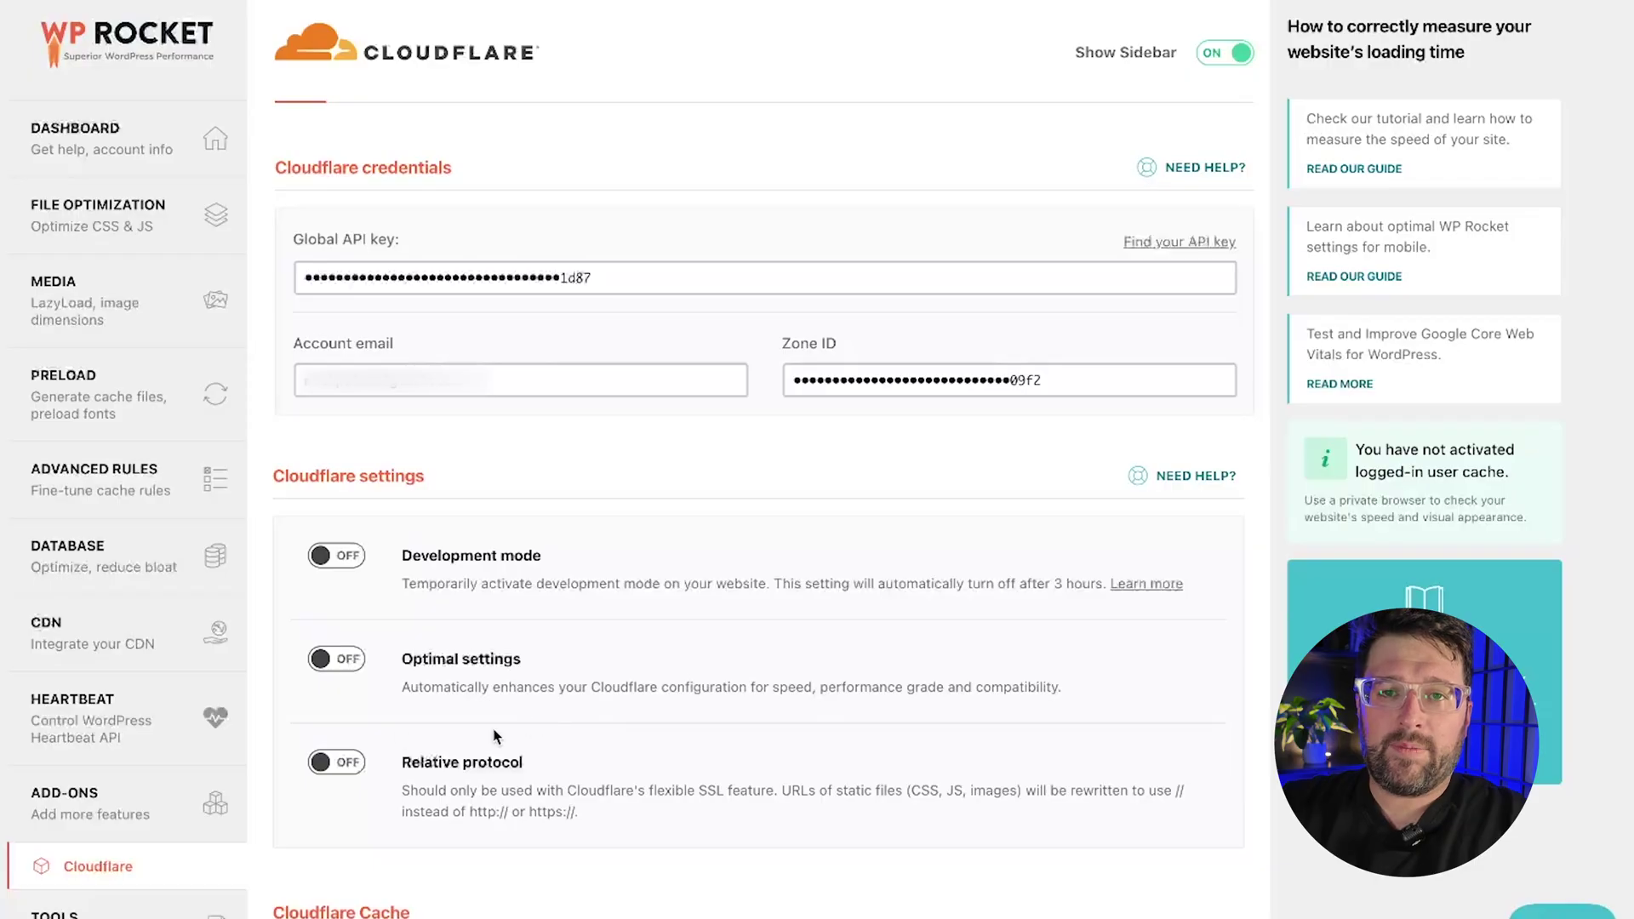
left_click(343, 666)
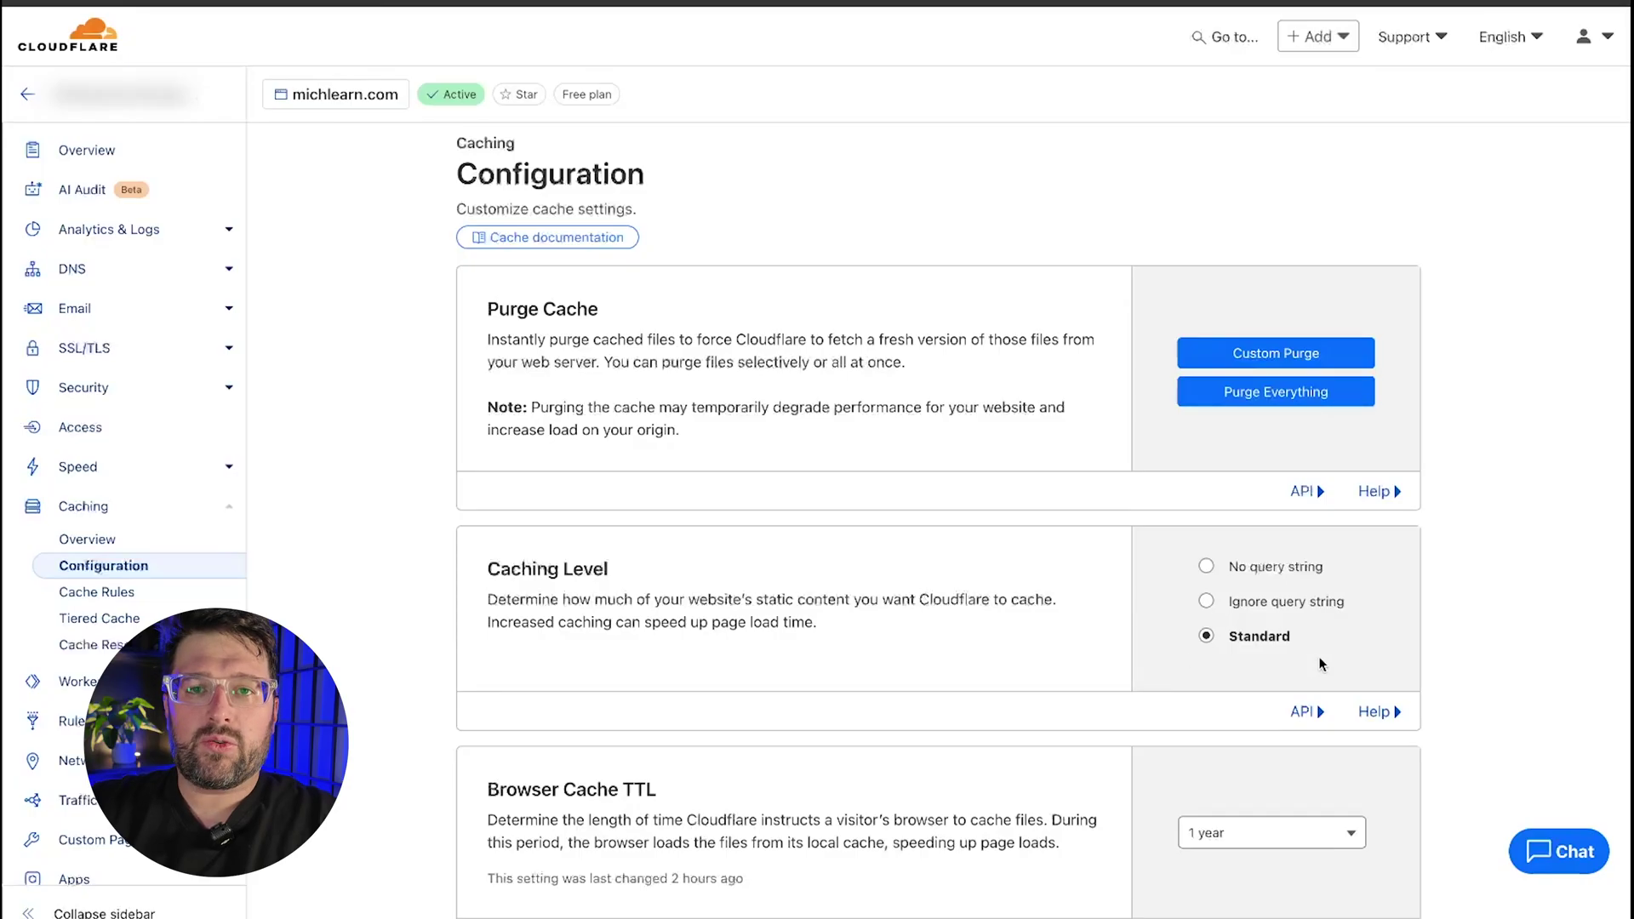
Step: Scroll through the Content Optimization cards on Cloudflare's Speed Optimization page
scroll(1403, 587, "down", 2)
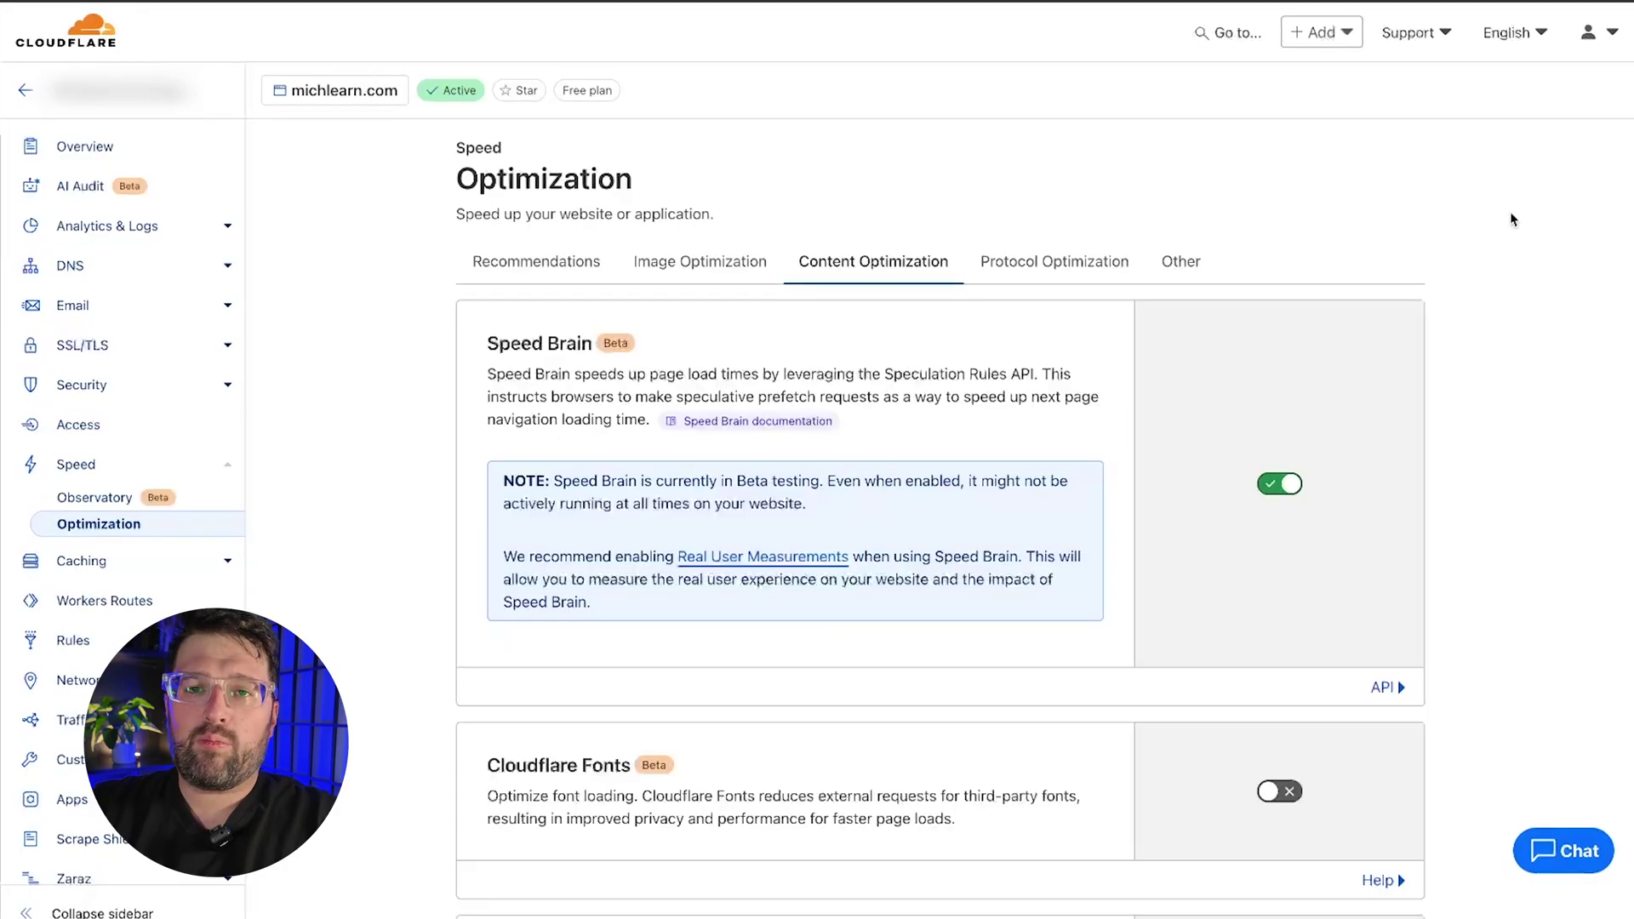
scroll(1512, 220, "down", 7)
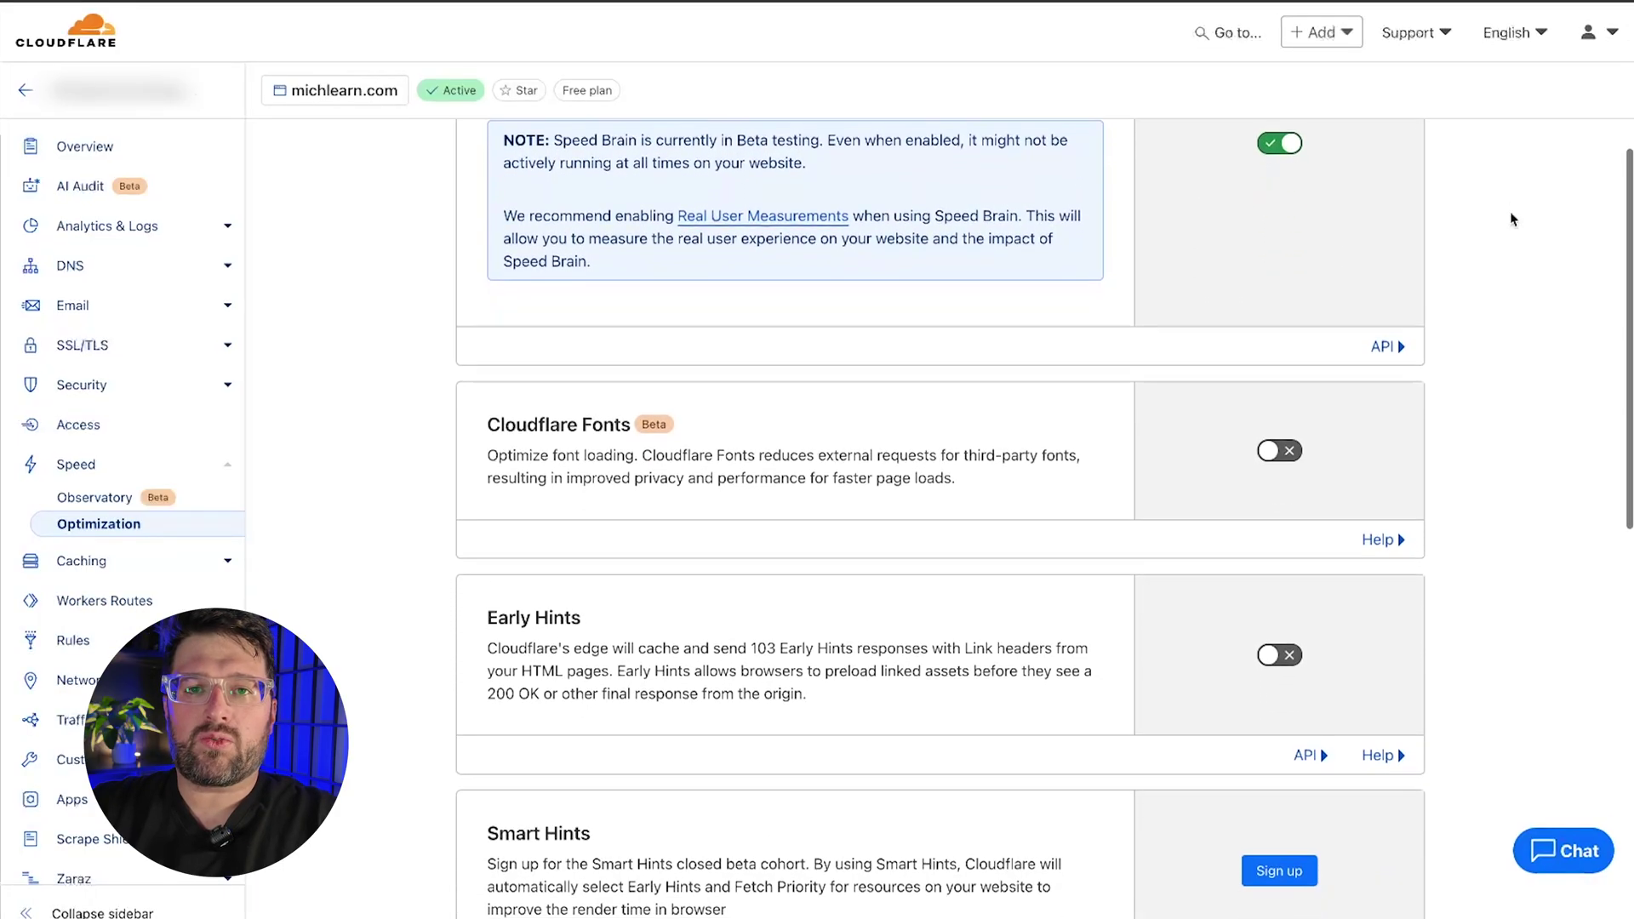
scroll(1512, 220, "down", 5)
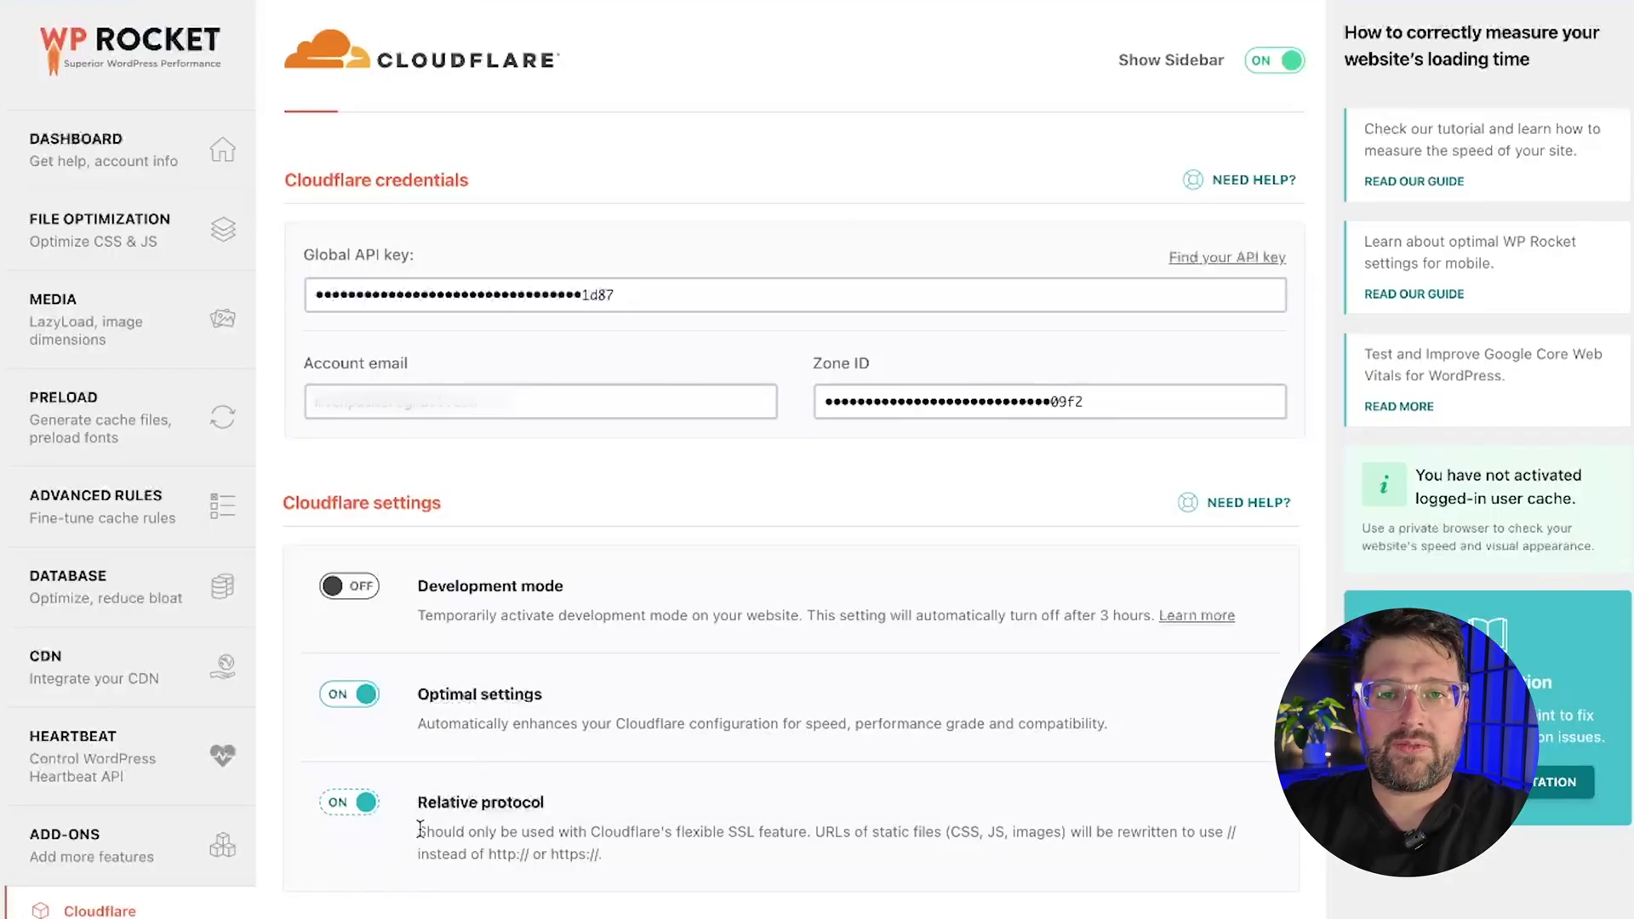
Step: Highlight the Relative protocol warning that it should be used with flexible SSL only
left_click_drag(417, 832, 810, 831)
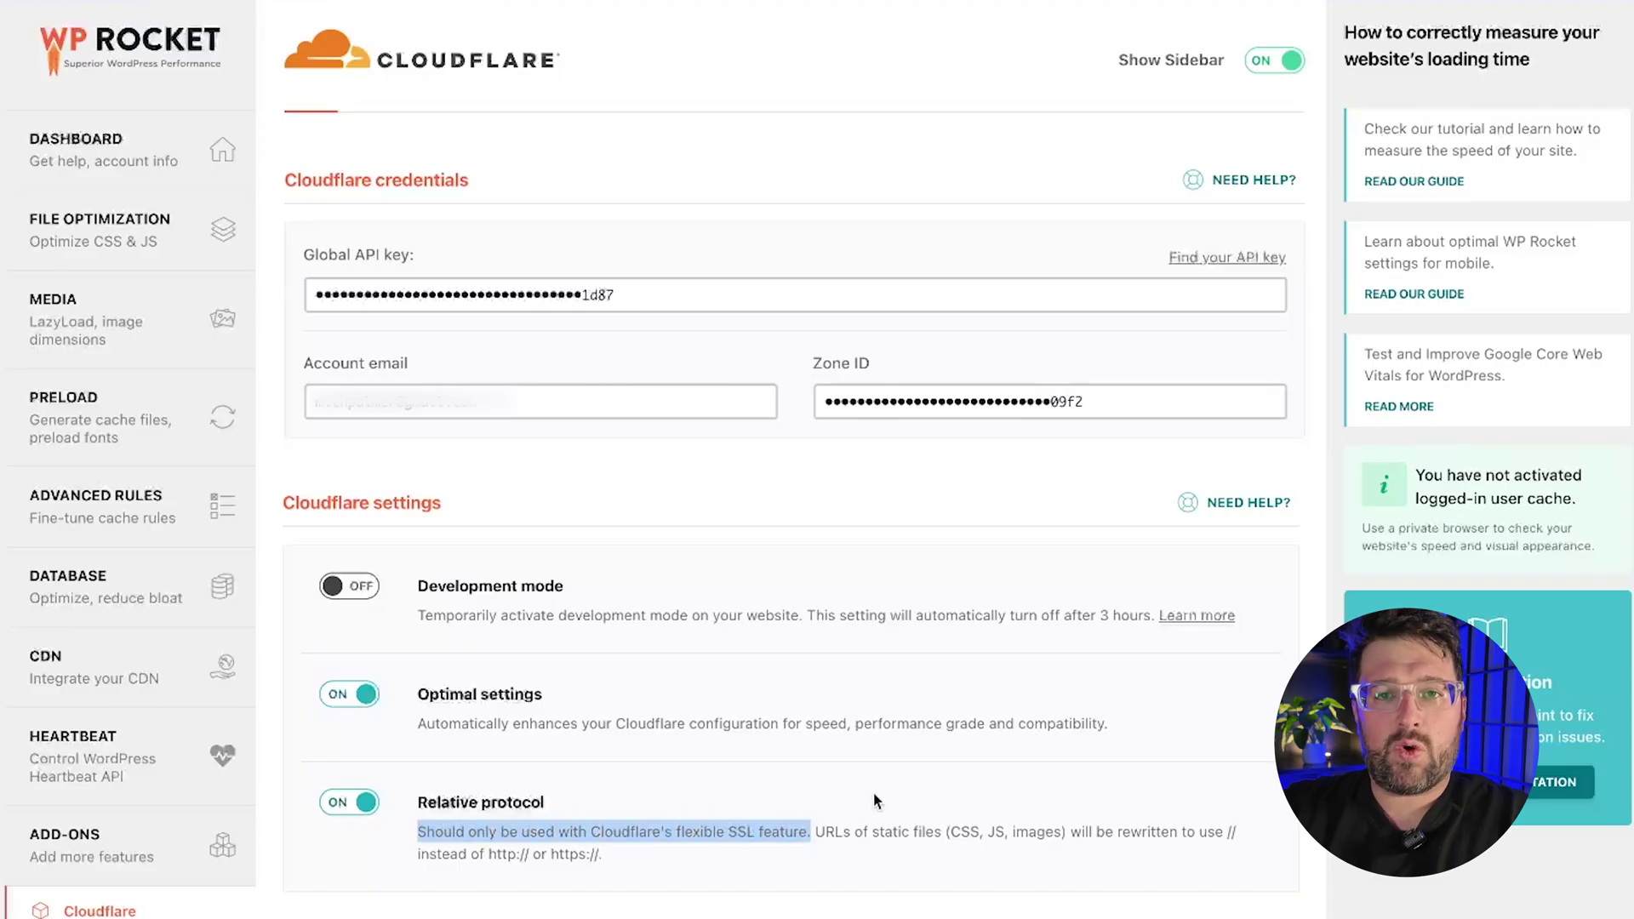